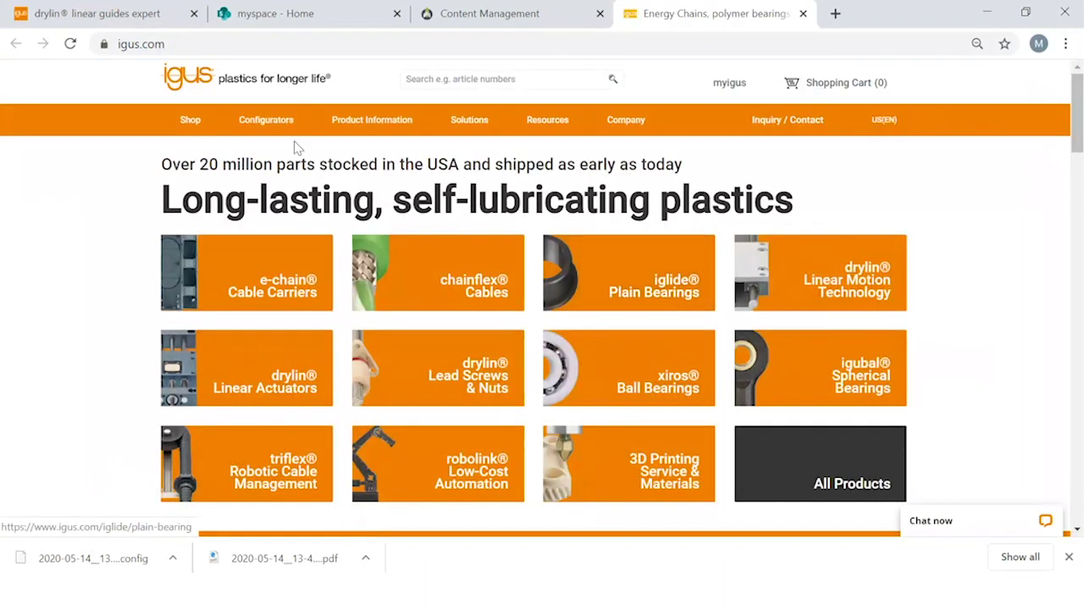
- Launch the drylin Linear Guides Configurator from the Configurators > Linear technology menu
mouse_move(266, 133)
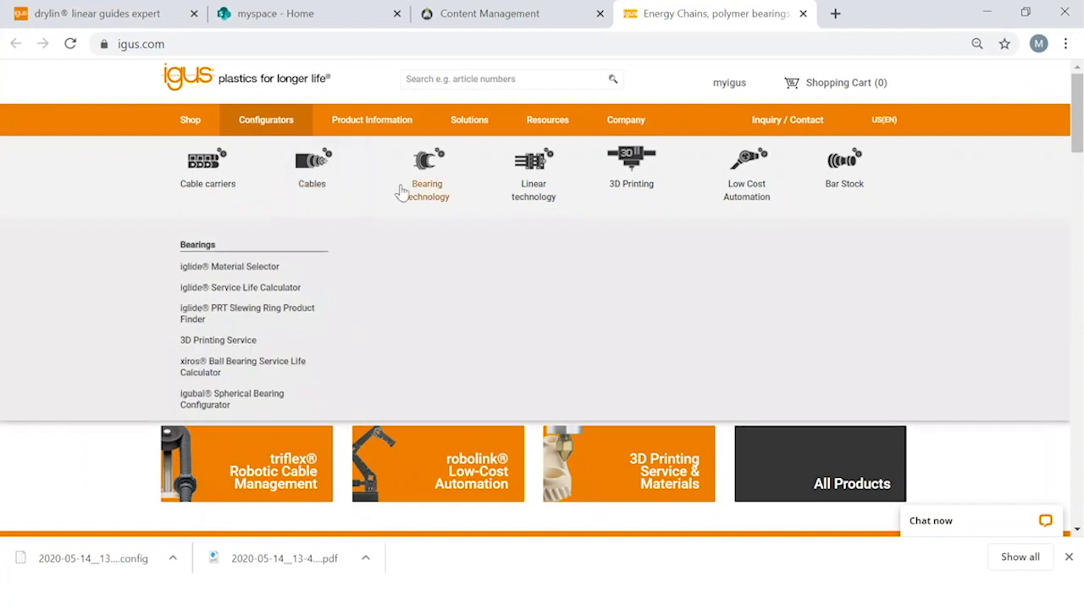
mouse_move(523, 199)
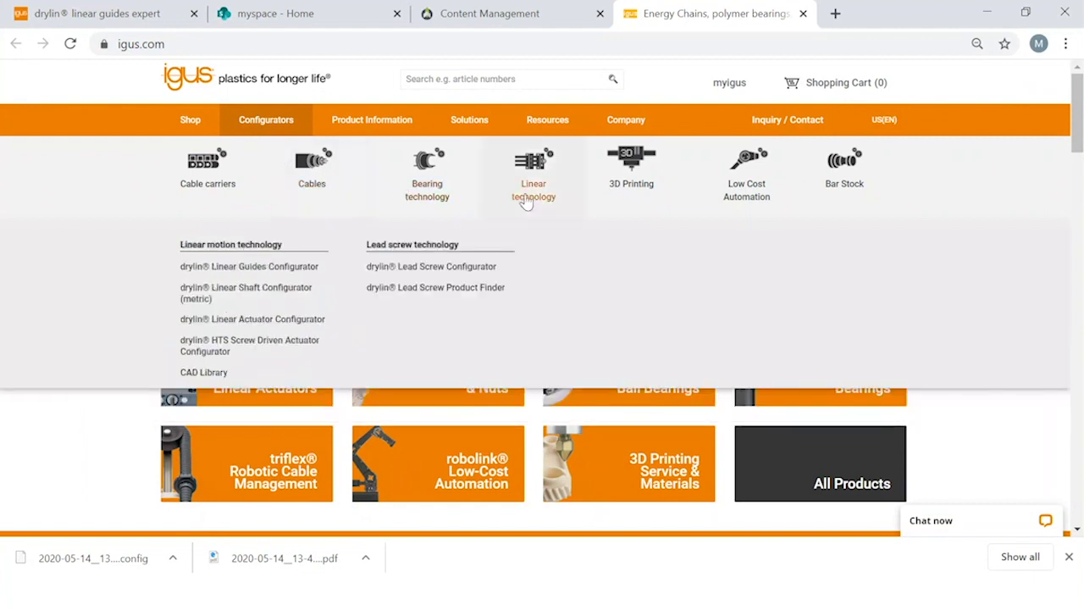
left_click(282, 275)
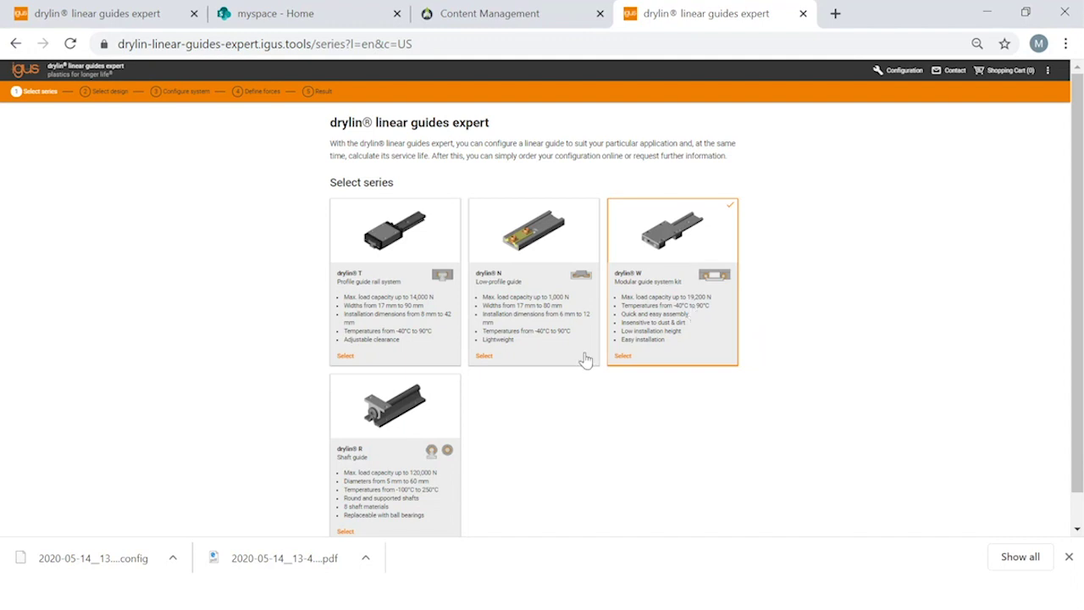
- Select the drylin W modular guide series
left_click(622, 356)
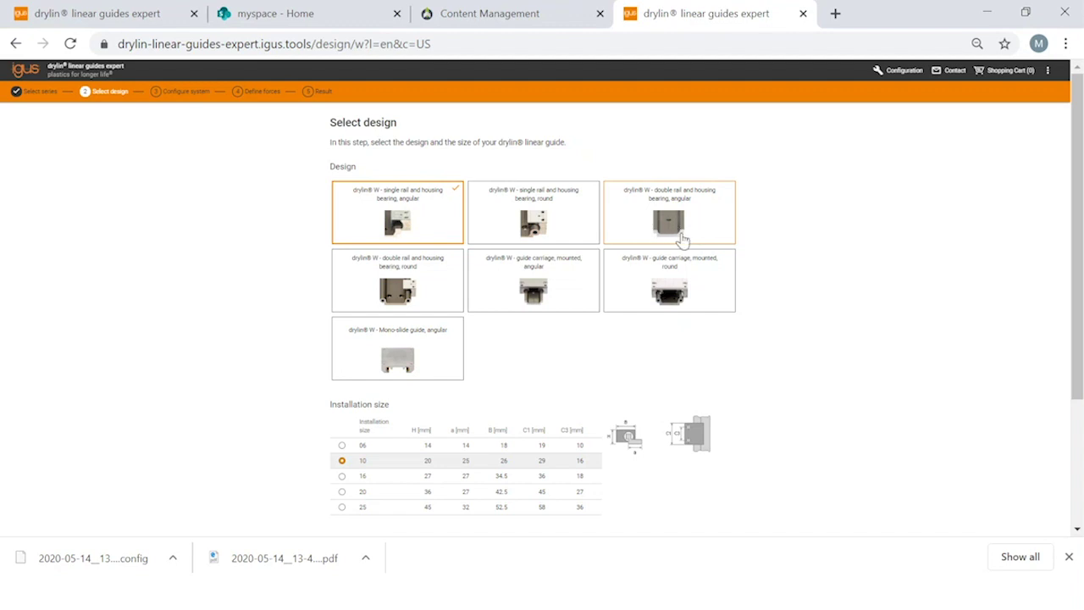
- Choose the single rail and round housing bearing design
left_click(547, 218)
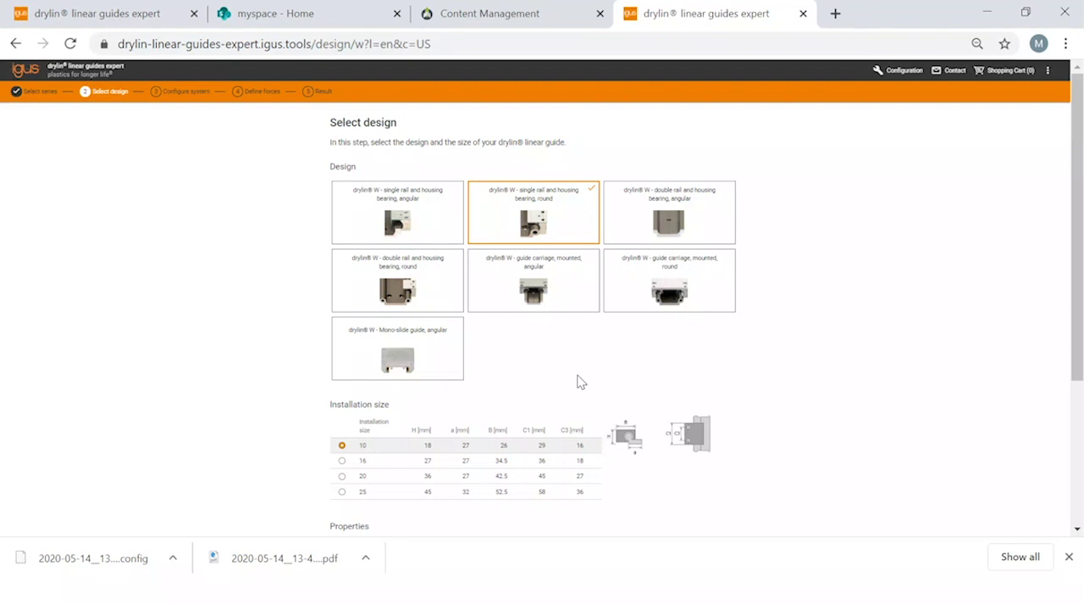
scroll(792, 458, "down", 1)
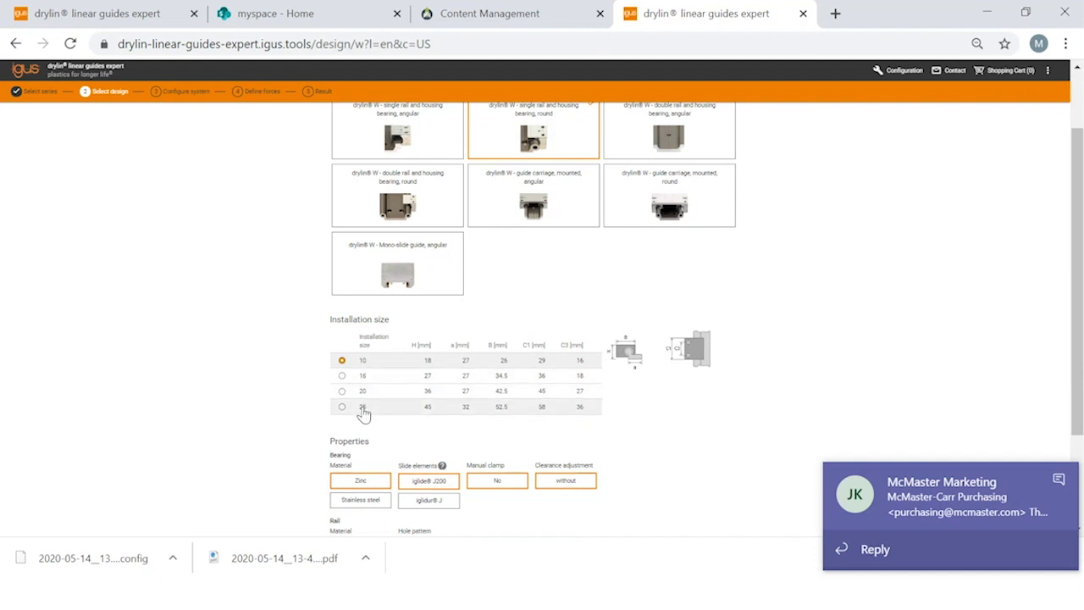
scroll(902, 320, "up", 1)
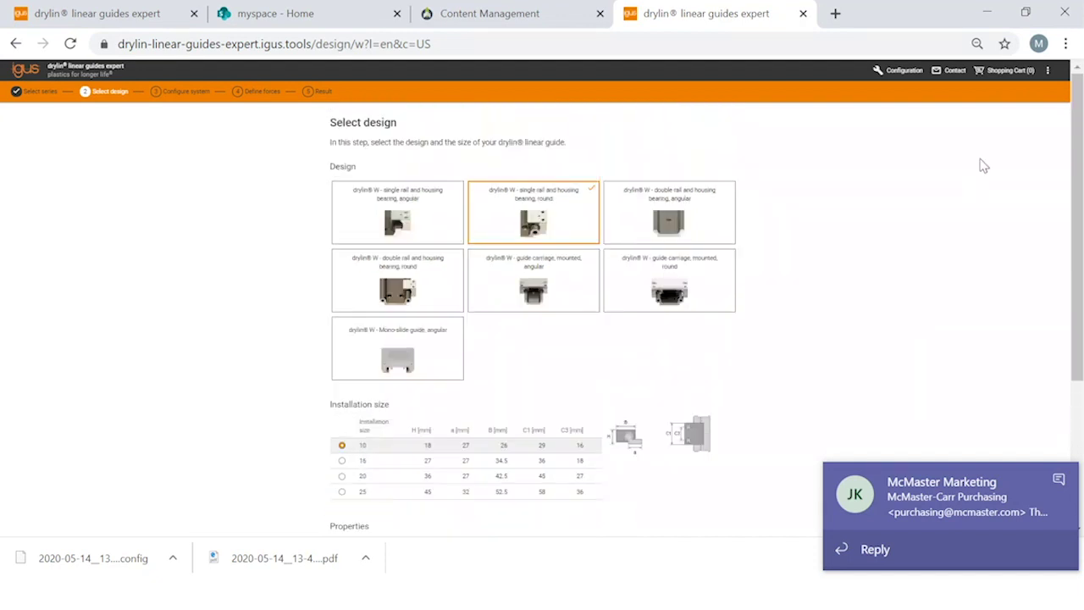
- Switch the system of units to Imperial, then back to Metric millimetres
left_click(1046, 73)
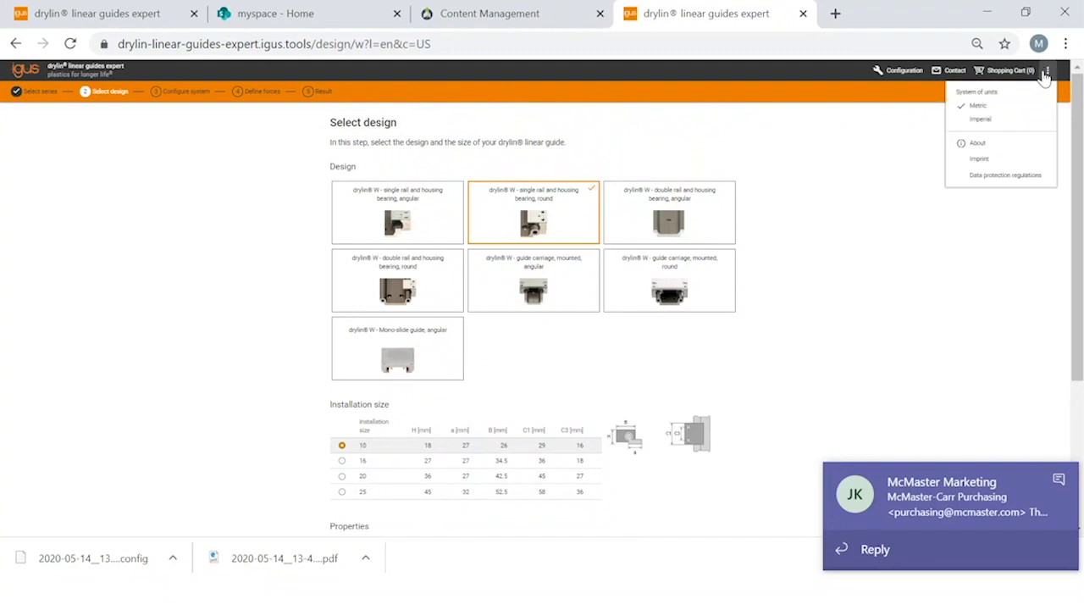
left_click(999, 120)
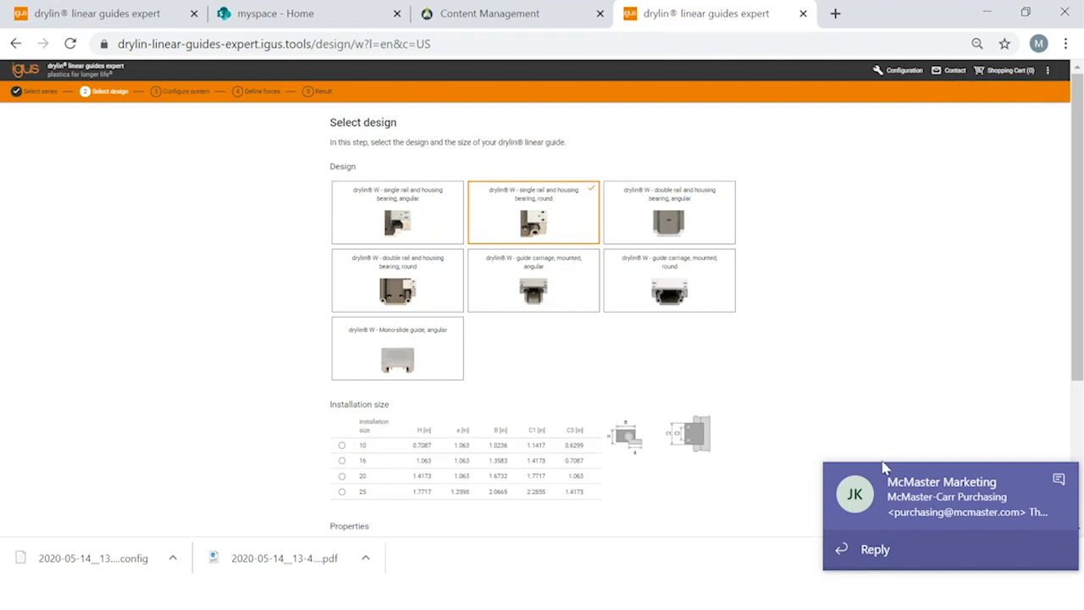
left_click(1047, 73)
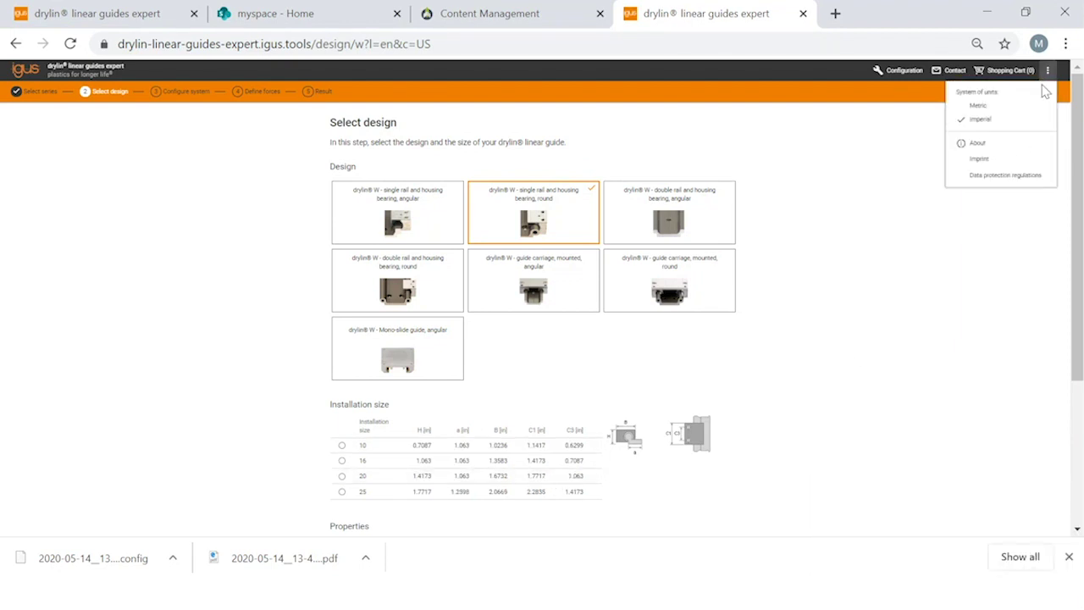
left_click(984, 106)
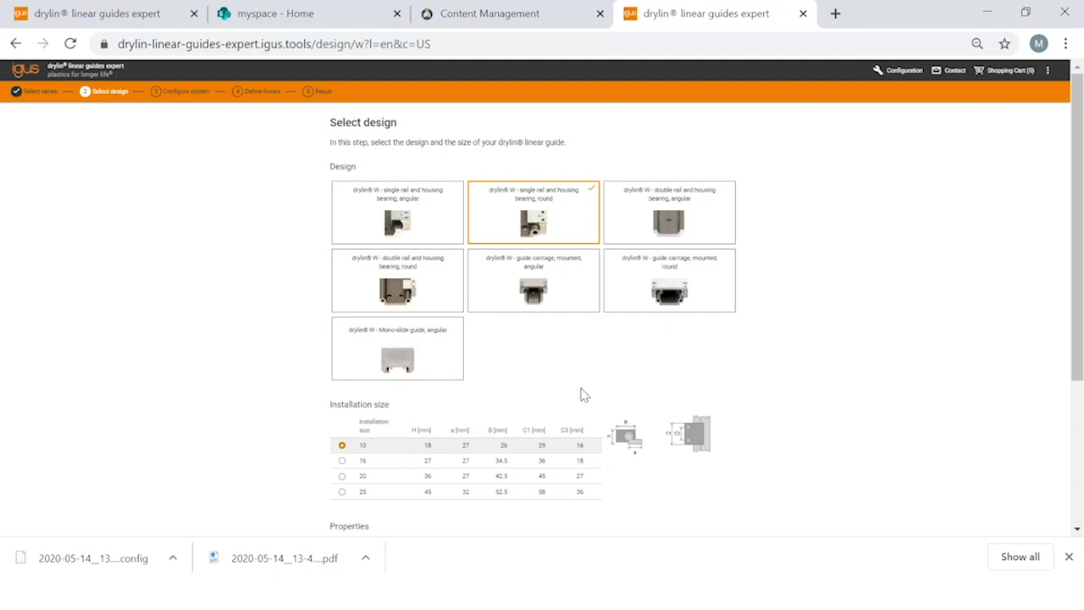
scroll(738, 387, "down", 1)
scroll(735, 387, "up", 1)
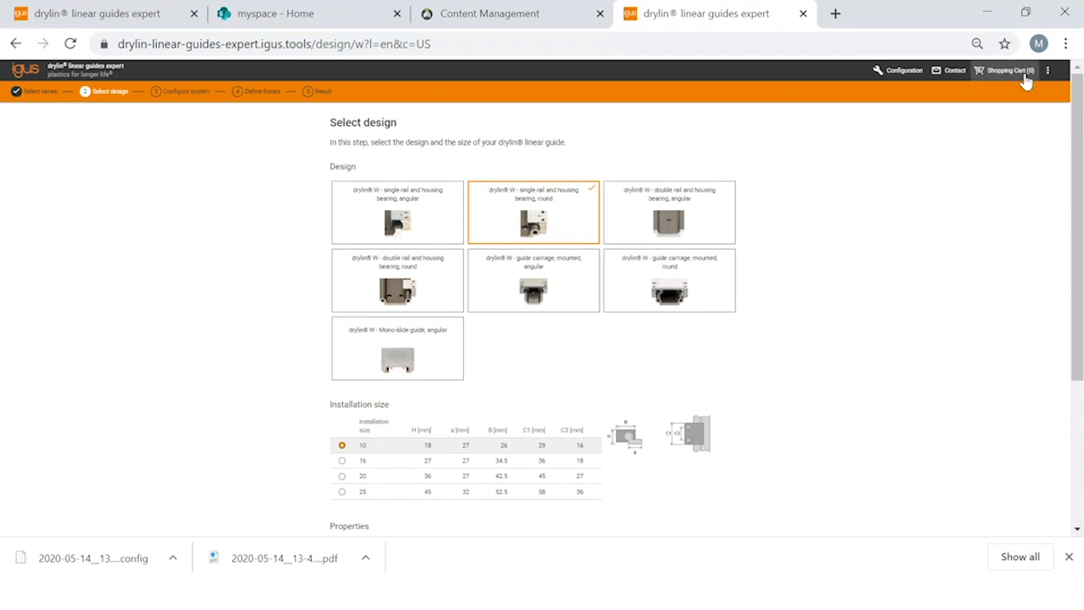
scroll(774, 407, "down", 3)
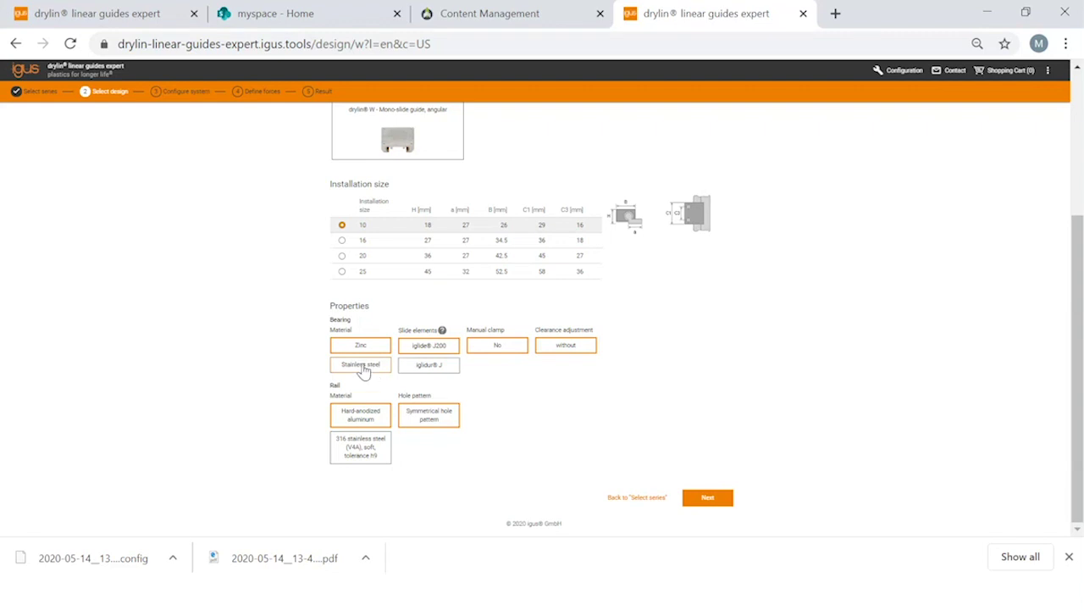
left_click(509, 354)
left_click(699, 501)
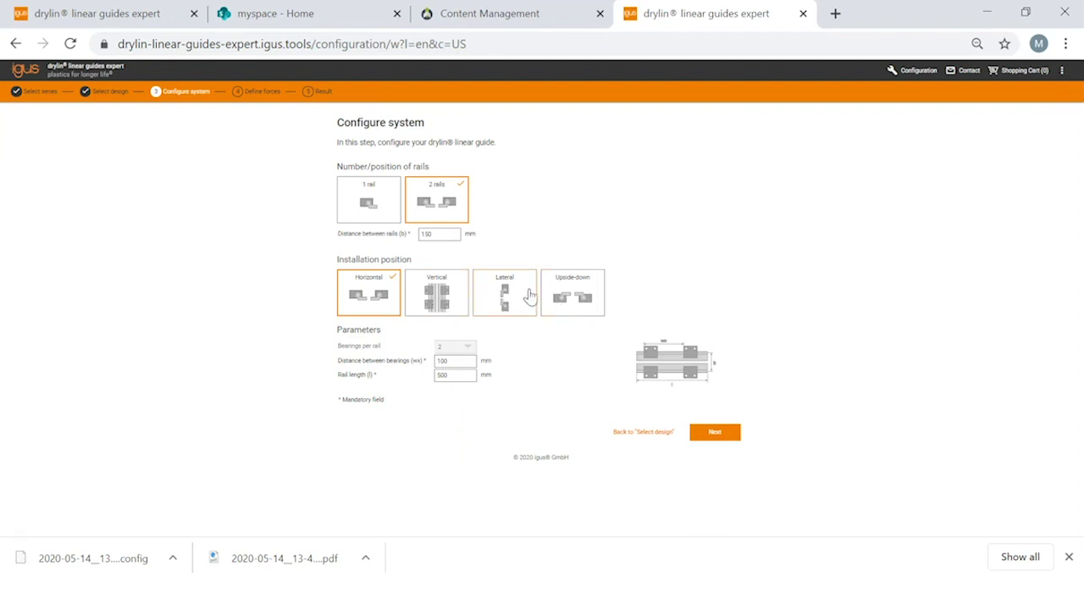
- Try vertical, then keep horizontal installation with 150 mm rail and 100 mm bearing spacing
left_click(529, 294)
left_click(427, 304)
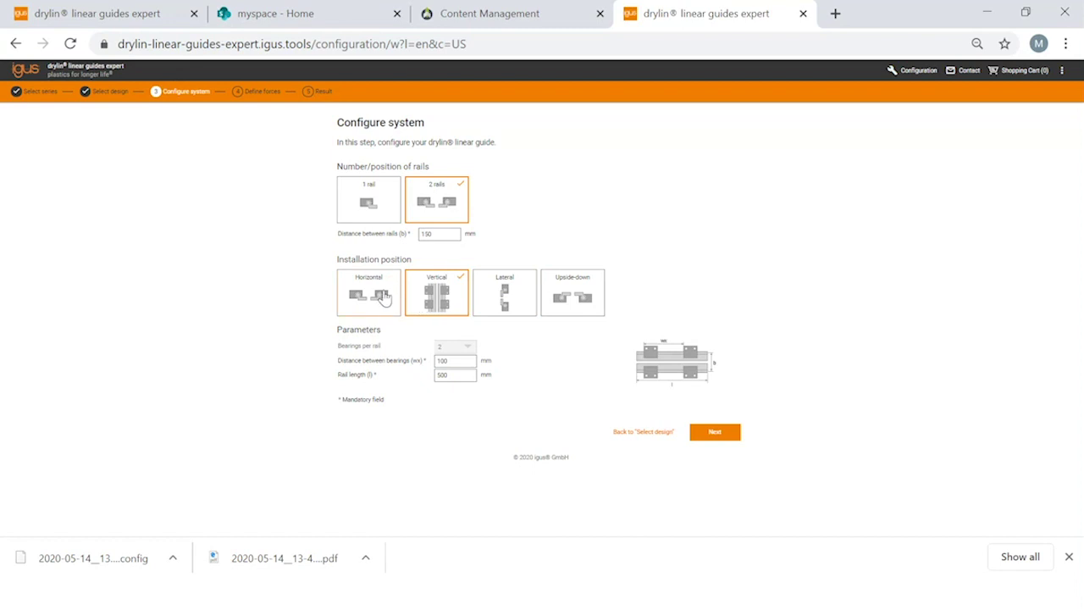
left_click(396, 301)
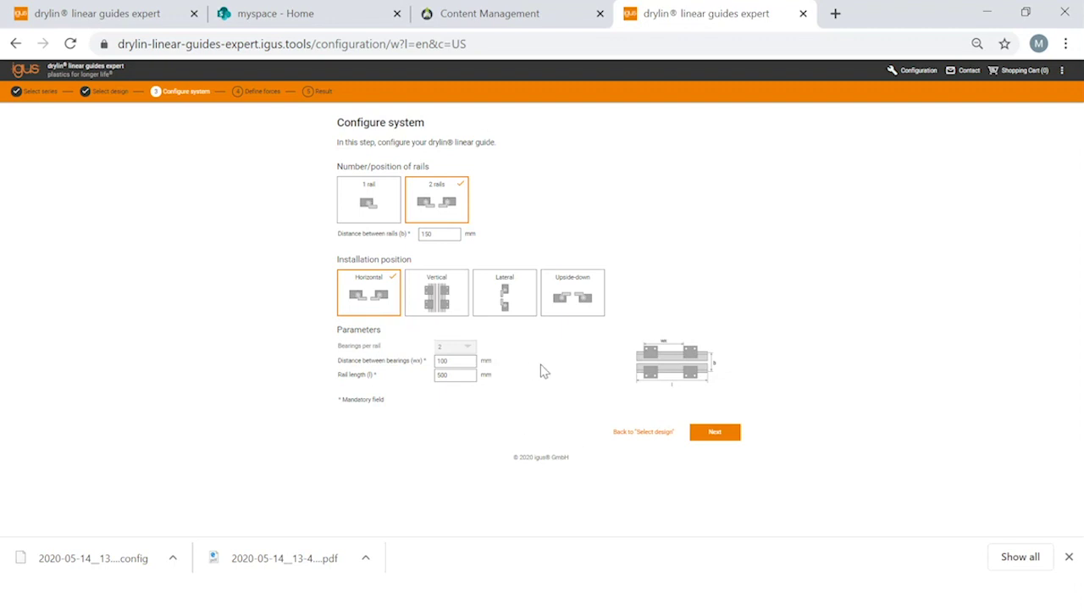
left_click(449, 364)
left_click(713, 436)
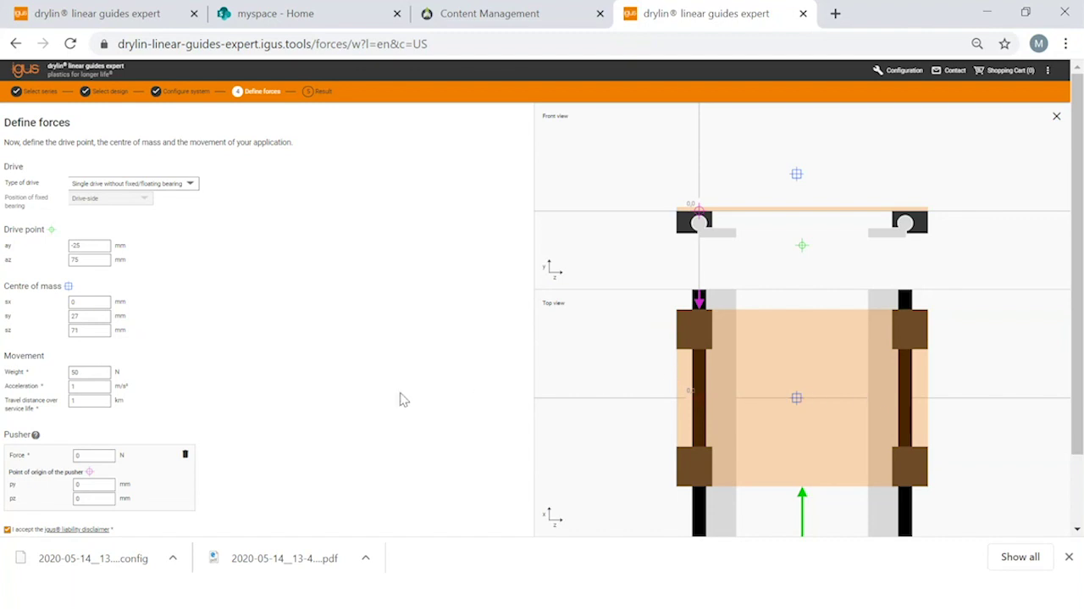
- Look through the Type of drive options, leaving the selection unchanged
left_click(191, 186)
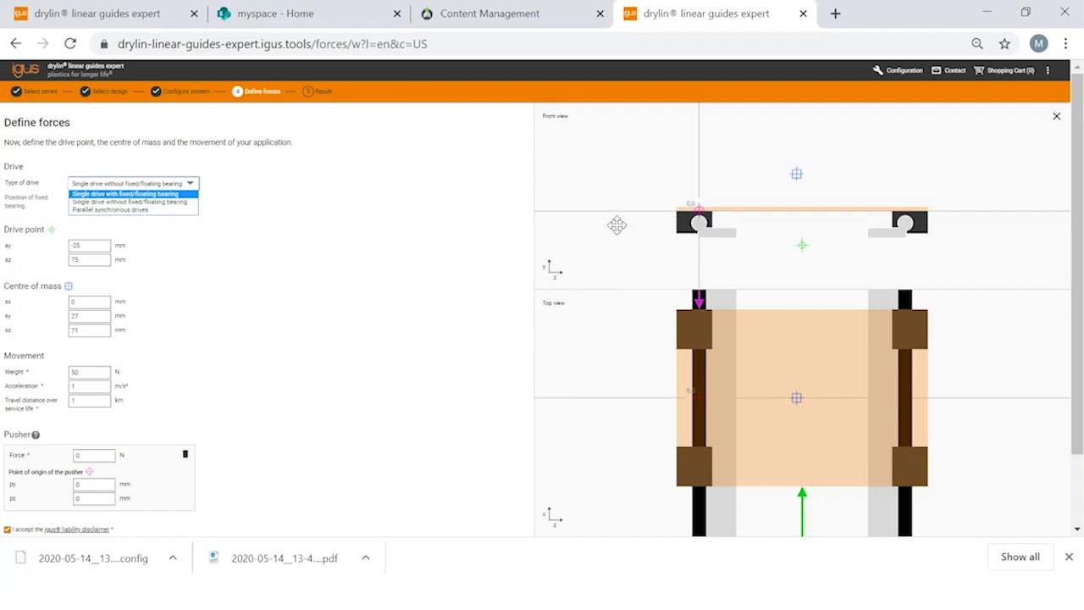
left_click(508, 235)
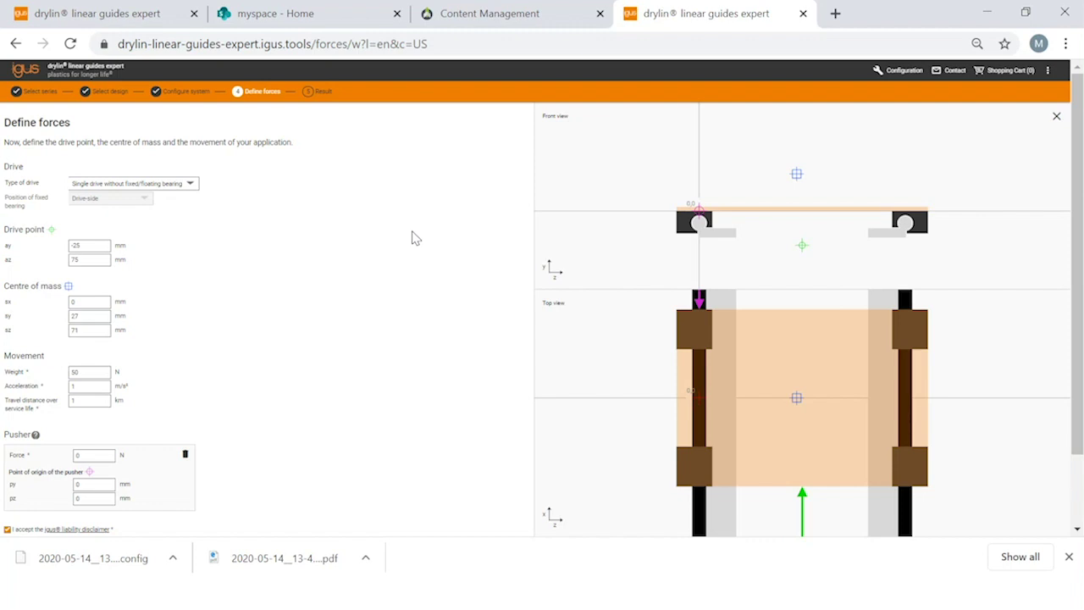
left_click(191, 183)
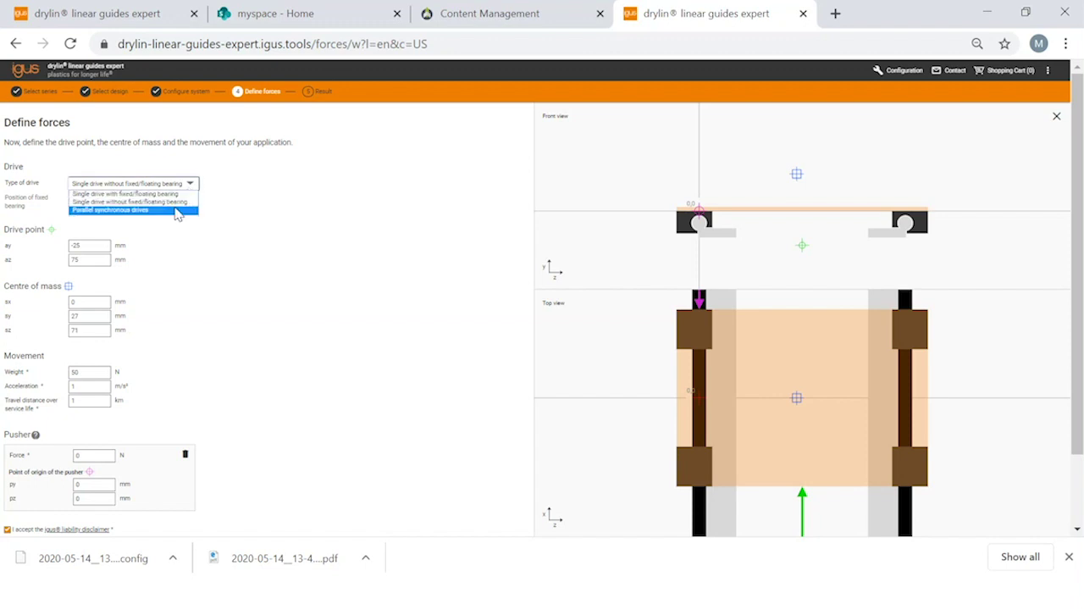
left_click(178, 210)
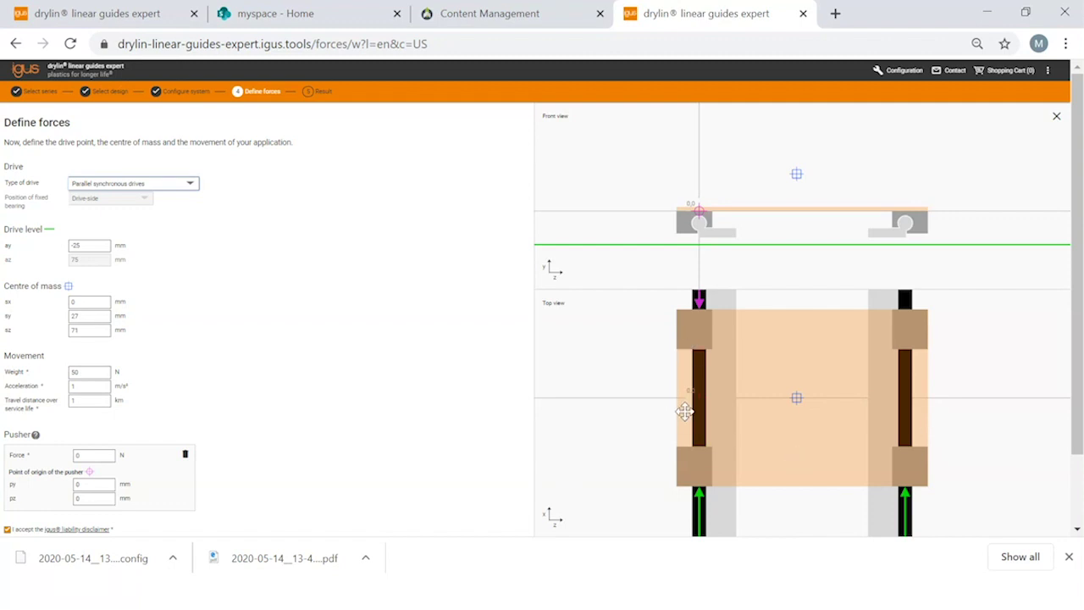
left_click(165, 186)
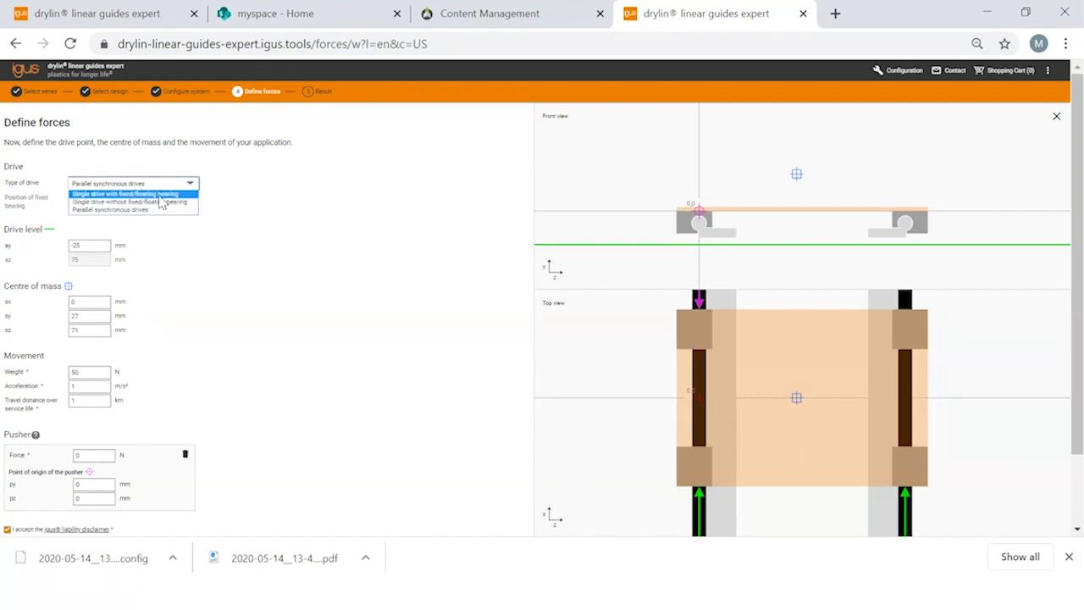
left_click(159, 195)
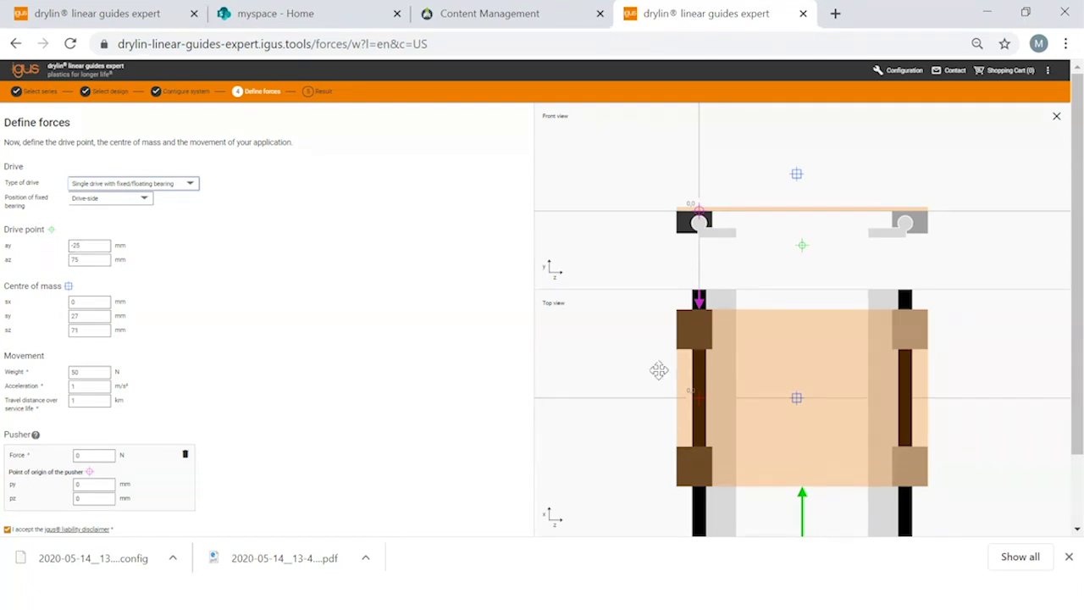
mouse_move(796, 246)
left_mouse_down()
mouse_move(776, 235)
mouse_move(823, 219)
mouse_move(754, 238)
mouse_move(837, 235)
mouse_move(748, 244)
mouse_move(788, 240)
mouse_move(772, 269)
mouse_move(763, 215)
mouse_move(758, 235)
mouse_move(769, 225)
mouse_move(803, 229)
left_mouse_up()
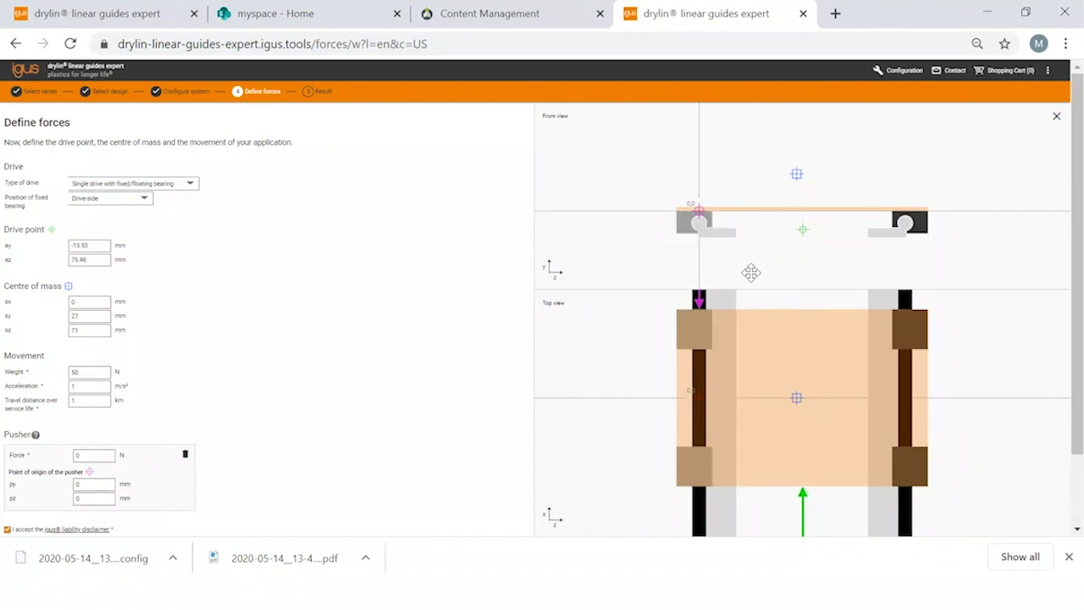
- Set drive point ay to -25 mm and shift the centre of mass in the front view
left_click_drag(103, 245, 36, 257)
type("-25")
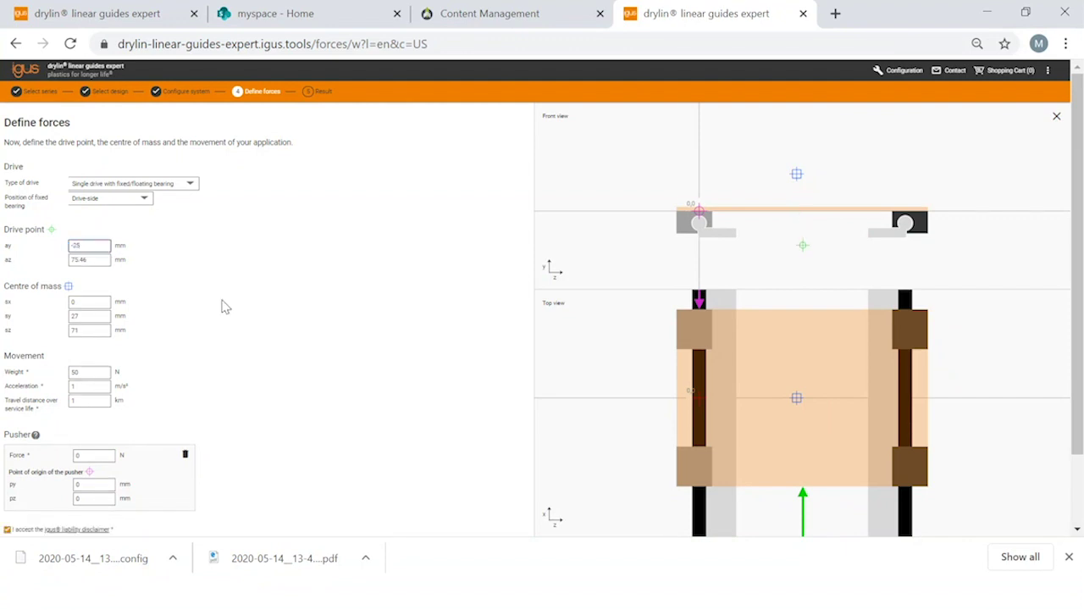
left_click(225, 307)
left_click_drag(797, 172, 798, 157)
mouse_move(797, 157)
left_mouse_down()
mouse_move(591, 163)
mouse_move(797, 171)
left_mouse_up()
double_click(105, 370)
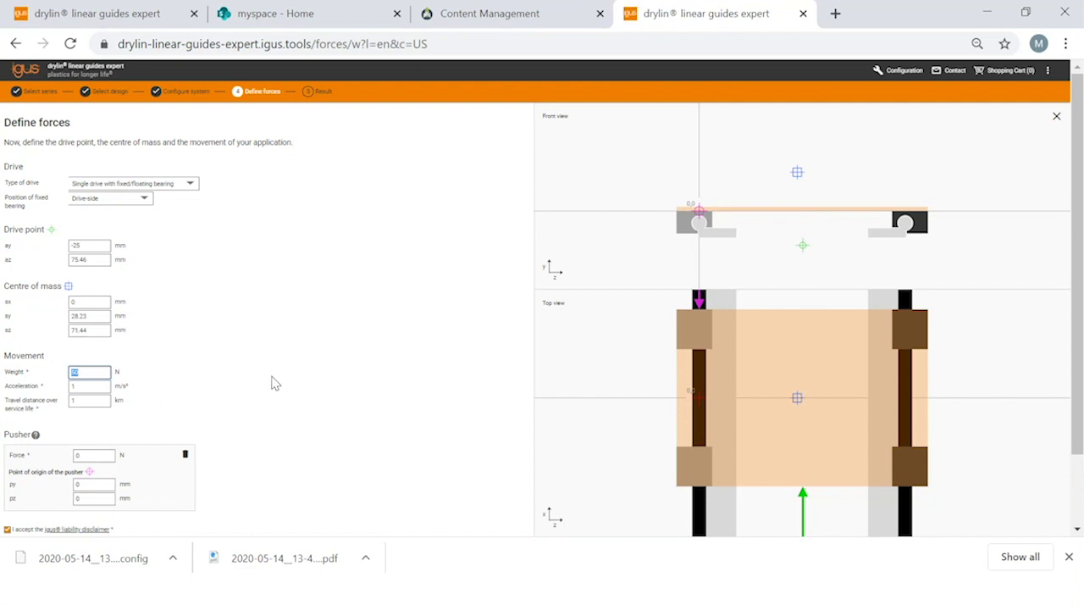
left_click(102, 401)
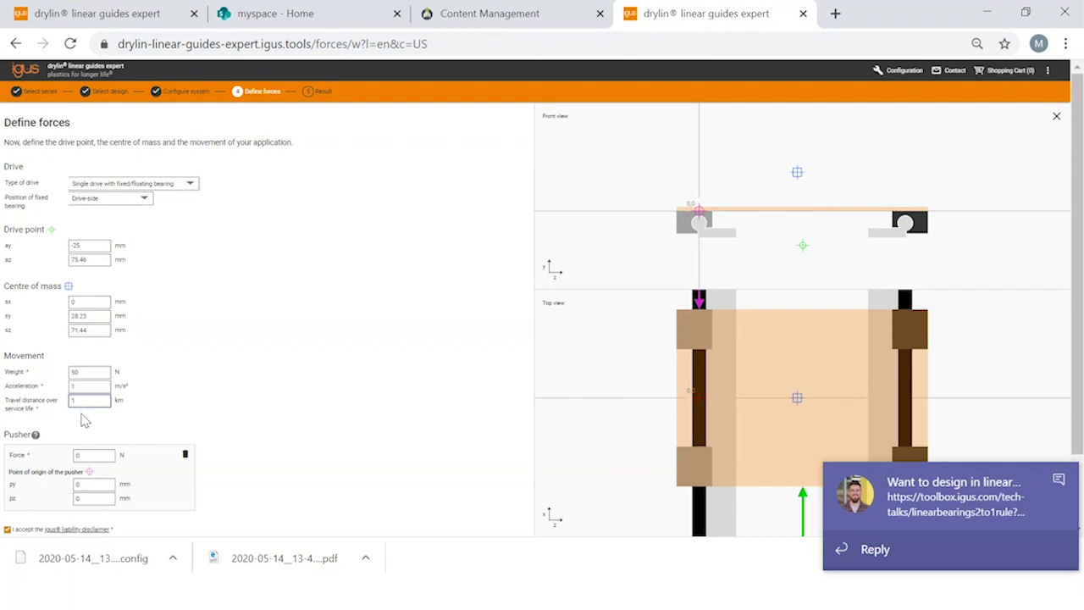
left_click(1057, 479)
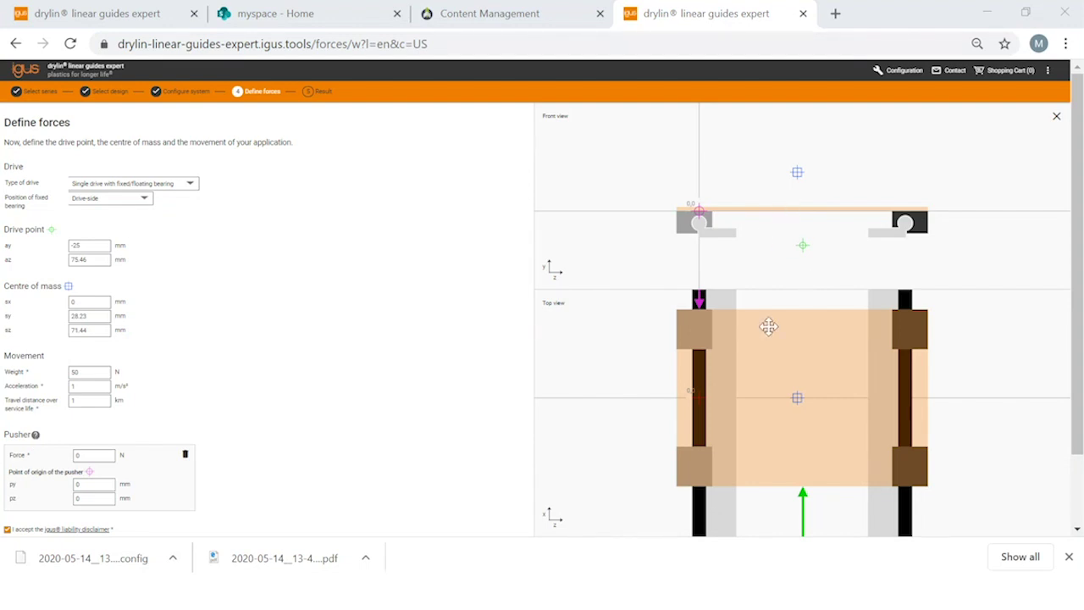
left_click(103, 455)
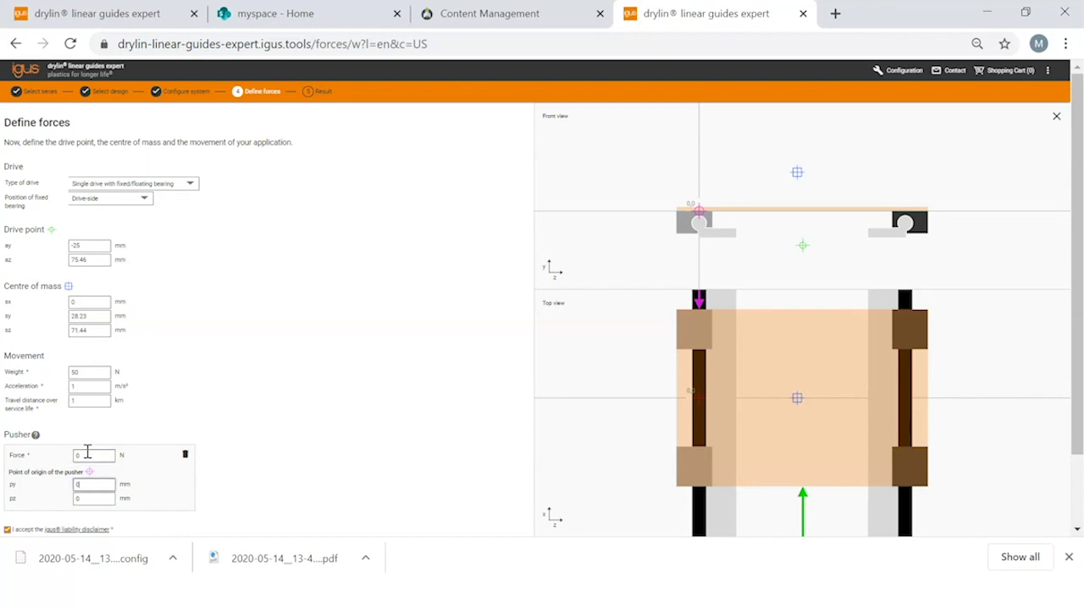
- Set pusher py to 55 and move the pusher origin in the front view
left_click(79, 485)
double_click(80, 486)
type("55")
mouse_move(701, 138)
left_mouse_down()
mouse_move(796, 181)
mouse_move(793, 146)
mouse_move(801, 186)
left_mouse_up()
- Delete the pusher force block and recalculate the results
right_click(801, 186)
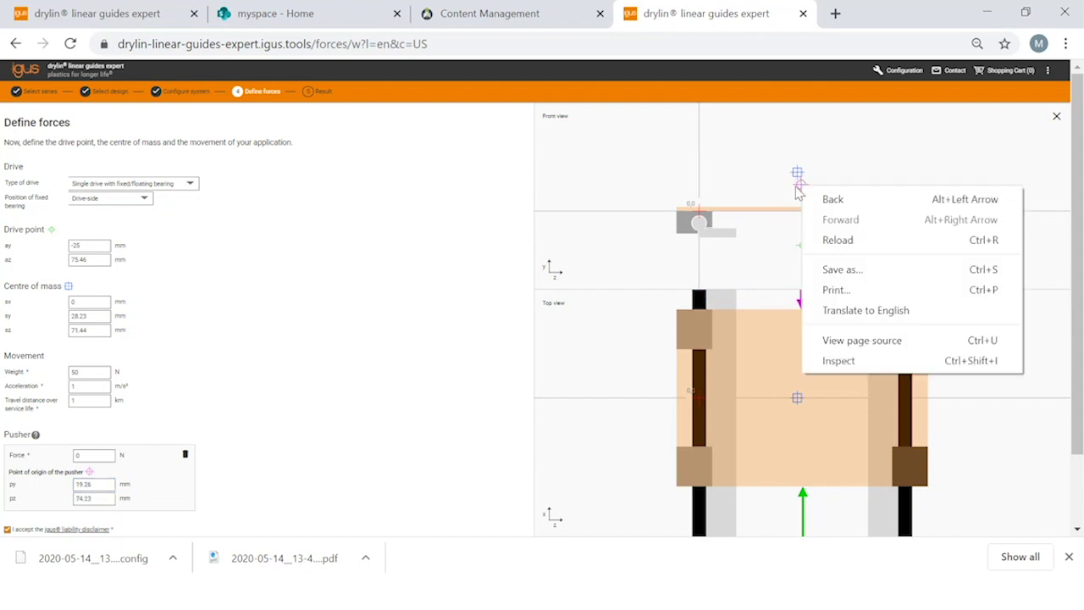
left_click(186, 455)
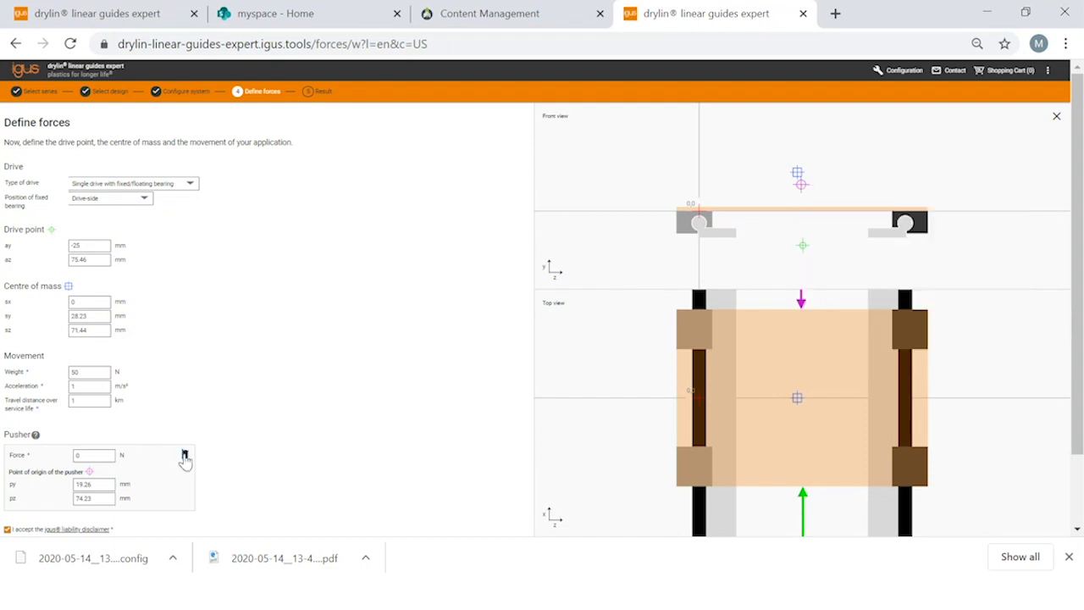
left_click(185, 455)
scroll(278, 389, "down", 1)
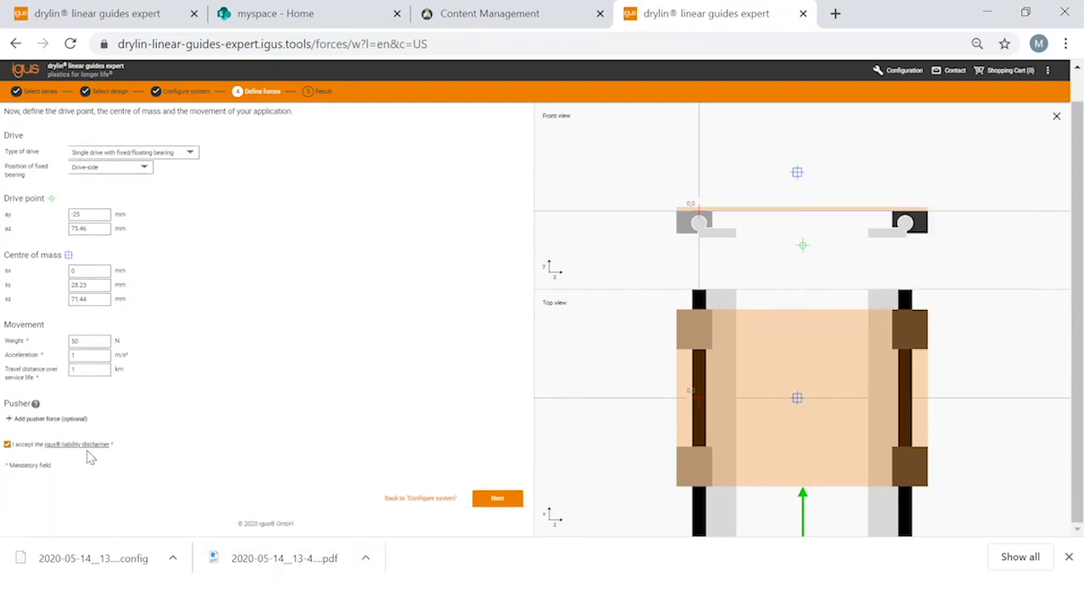
left_click(498, 502)
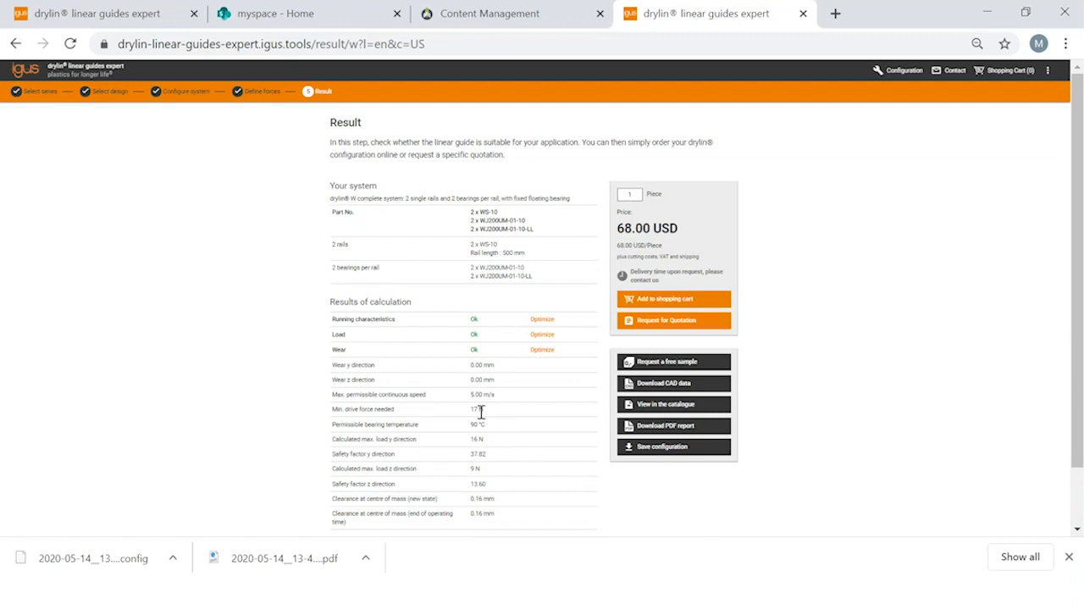
- Highlight the 17 N minimum drive force, 9 N z-load and 13.60 z safety factor
left_click_drag(482, 412, 470, 411)
left_click(481, 476)
double_click(480, 471)
left_click(482, 483)
double_click(479, 484)
- Enter a 90000 km travel distance, recalculate, and view the wear optimization suggestions
left_click(16, 43)
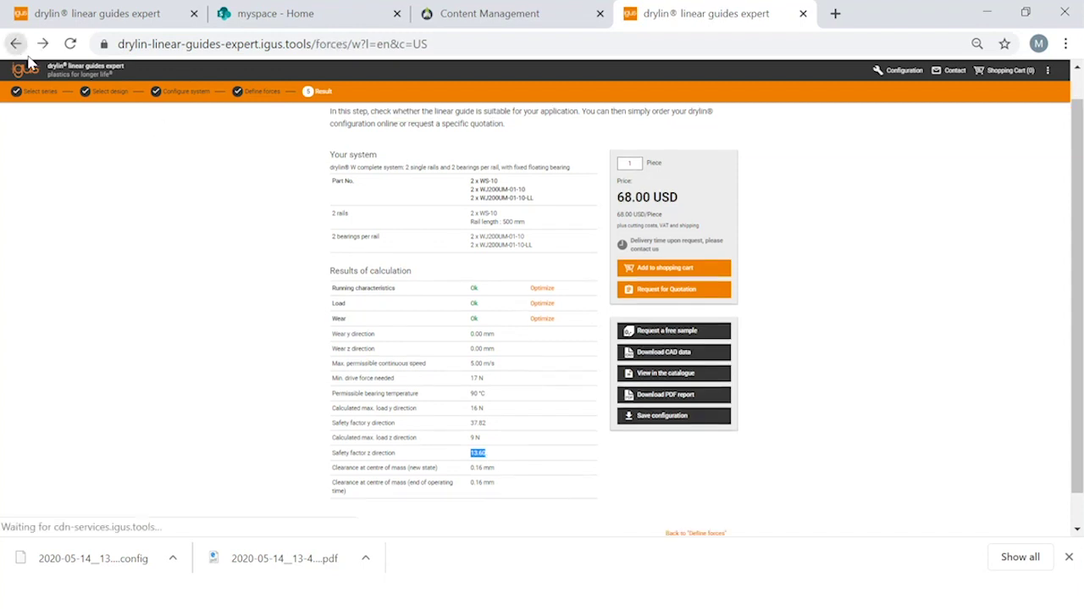
left_click(101, 400)
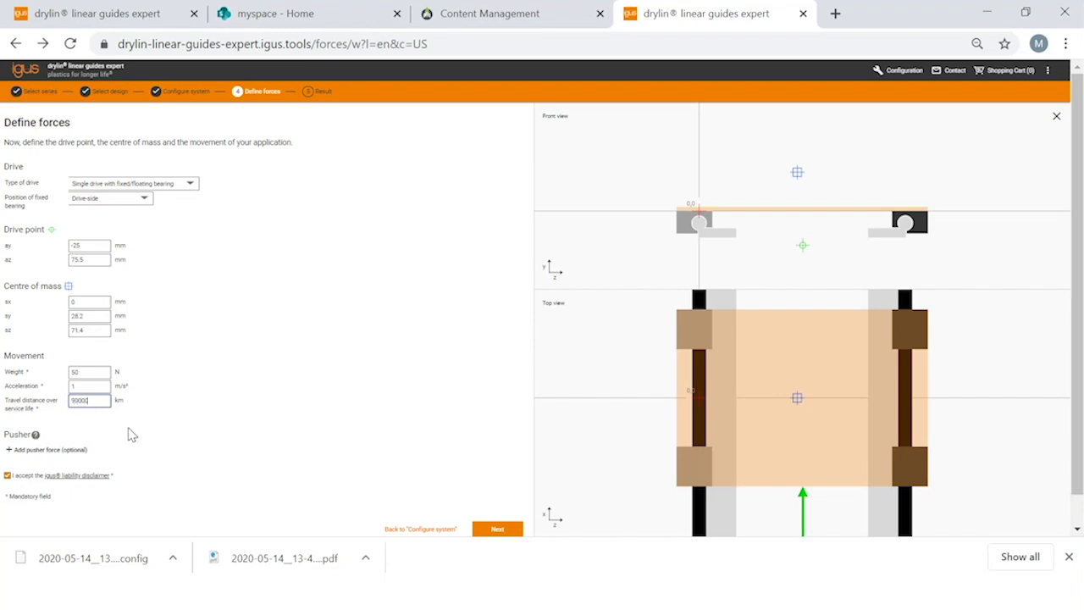
left_click(483, 528)
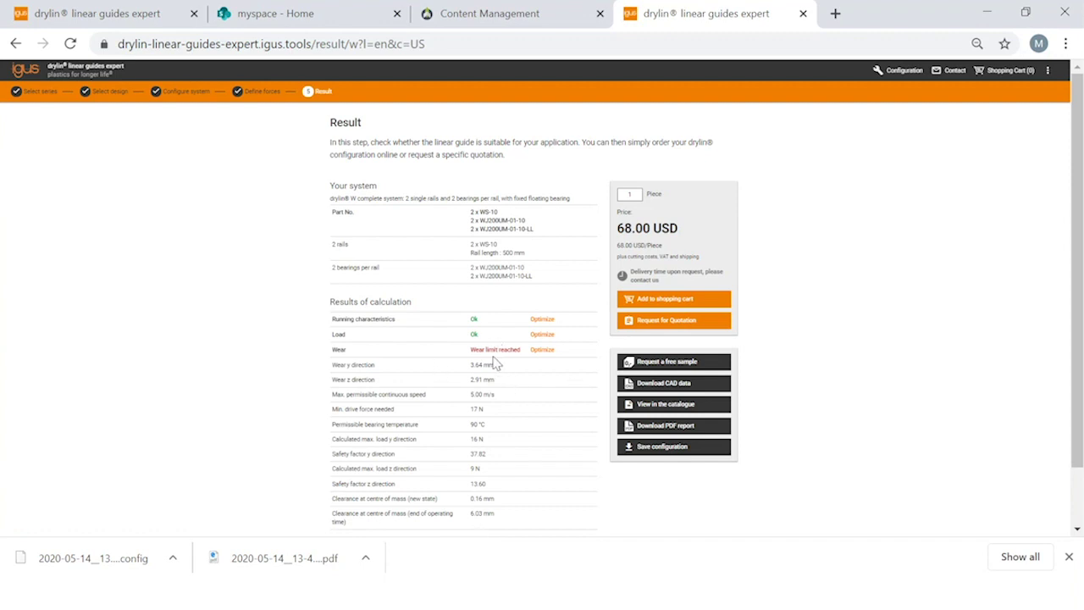
left_click(541, 349)
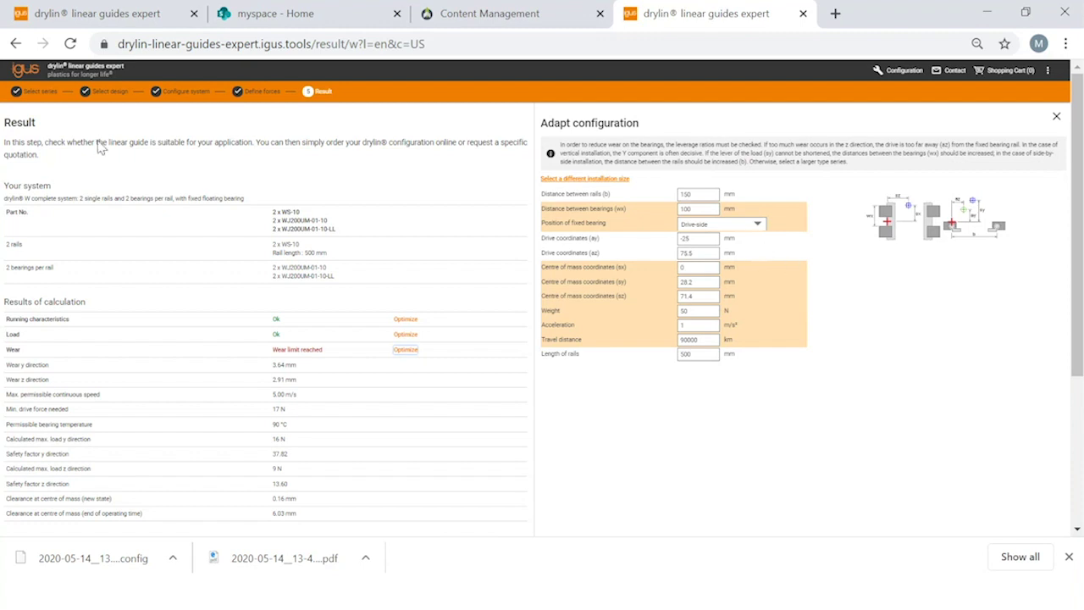
- Change the travel distance over service life to 5000 km and recalculate
left_click(15, 43)
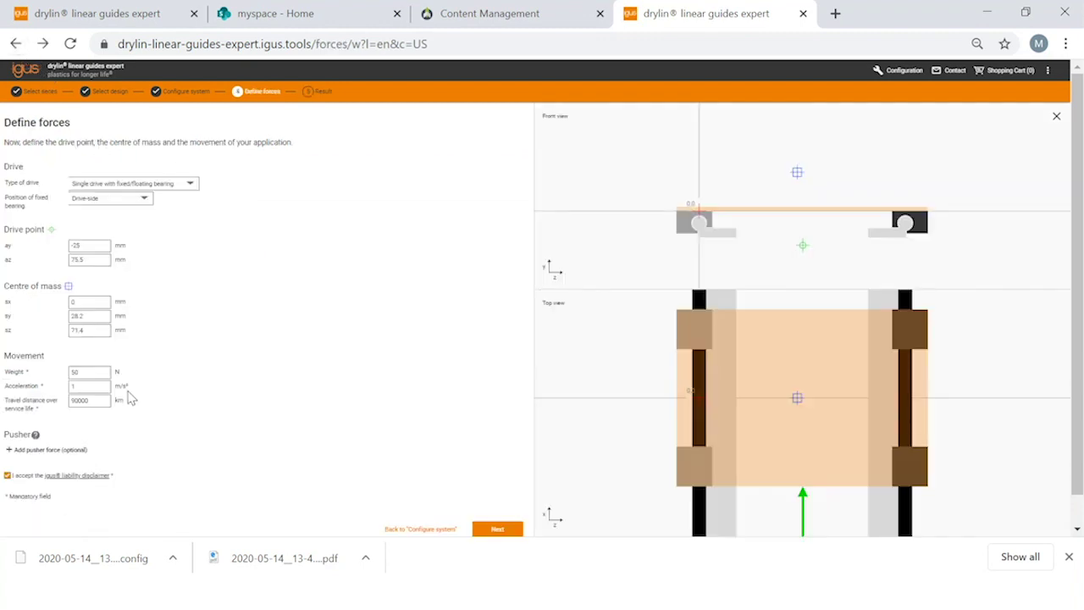
left_click_drag(107, 399, 44, 410)
type("5")
left_click(497, 529)
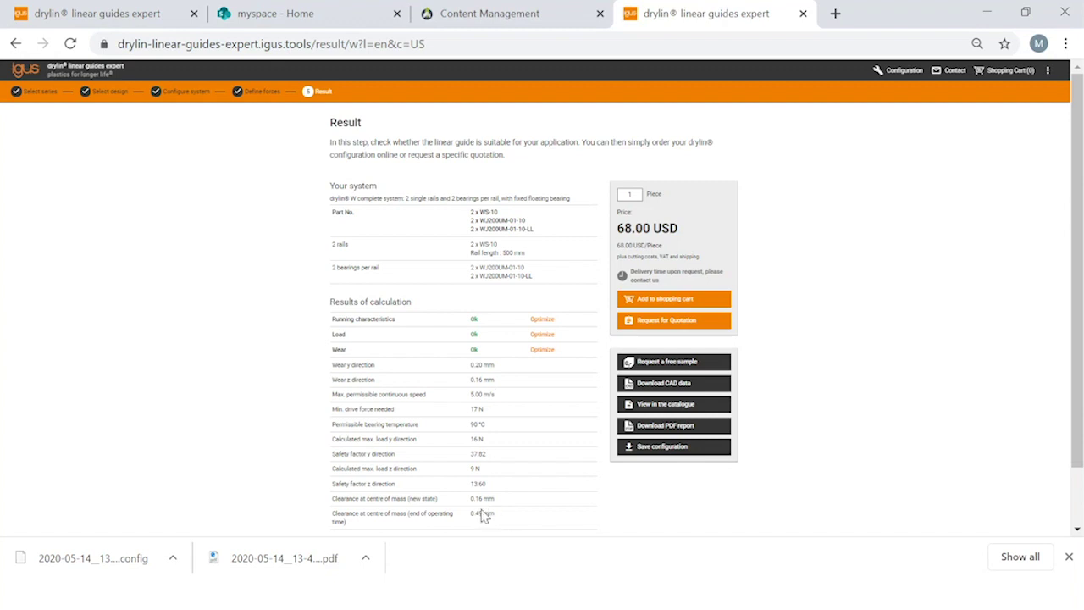
- Return from the results to the Define forces step
left_click(15, 44)
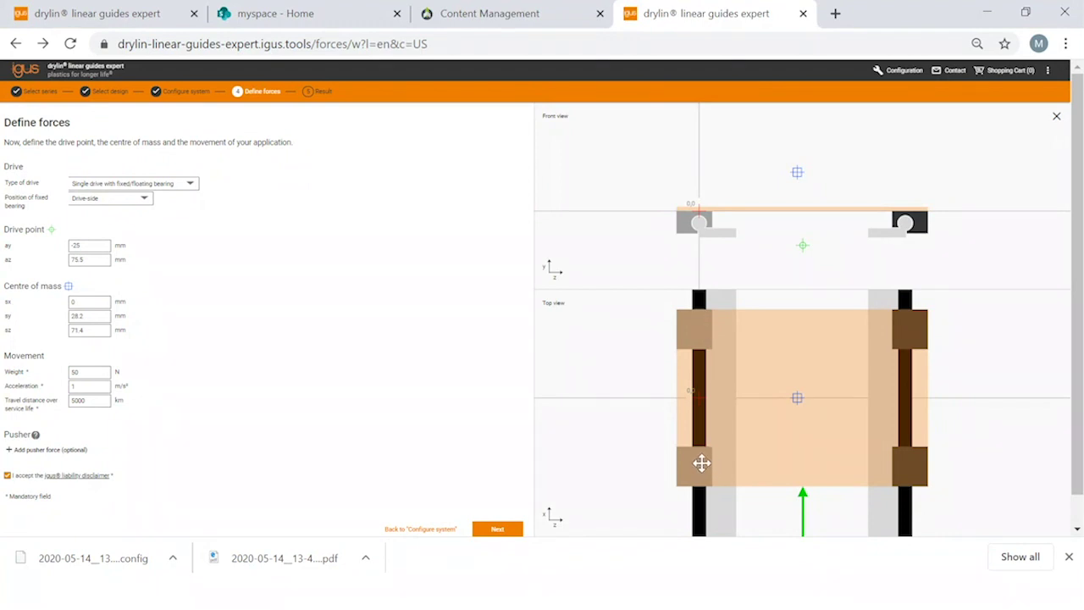
- Go back through Configure system to Define forces and set the centre of mass sy to 400
left_click(169, 95)
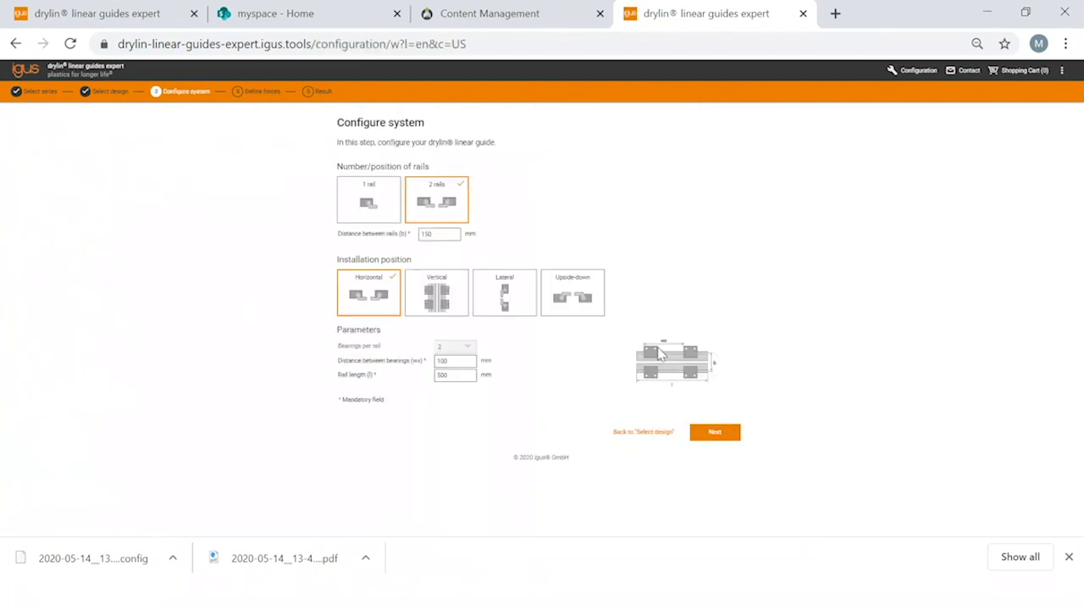
left_click(704, 435)
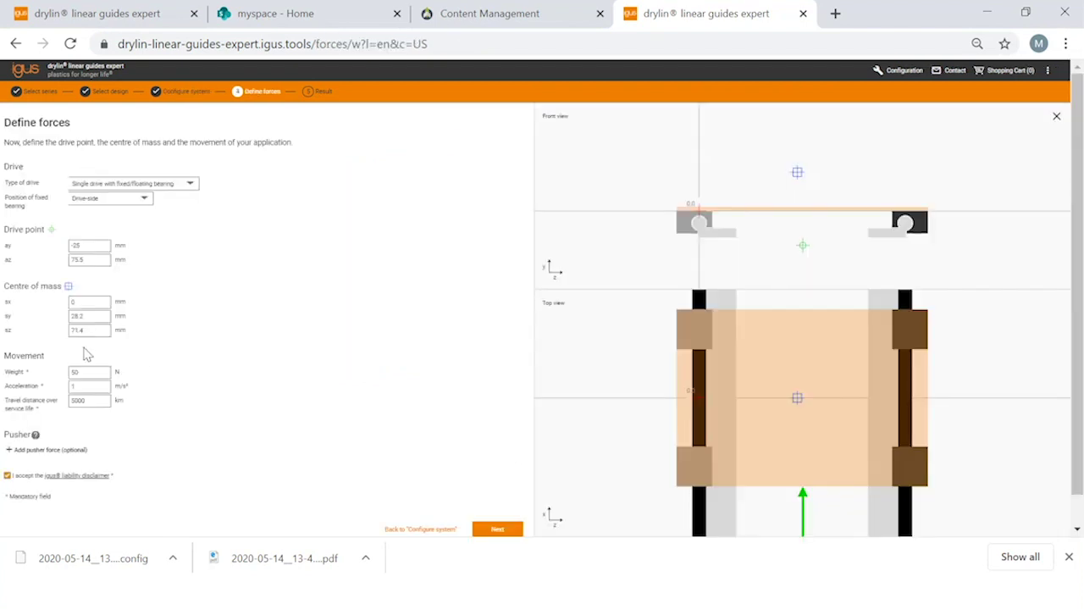
left_click_drag(101, 319, 57, 322)
type("400")
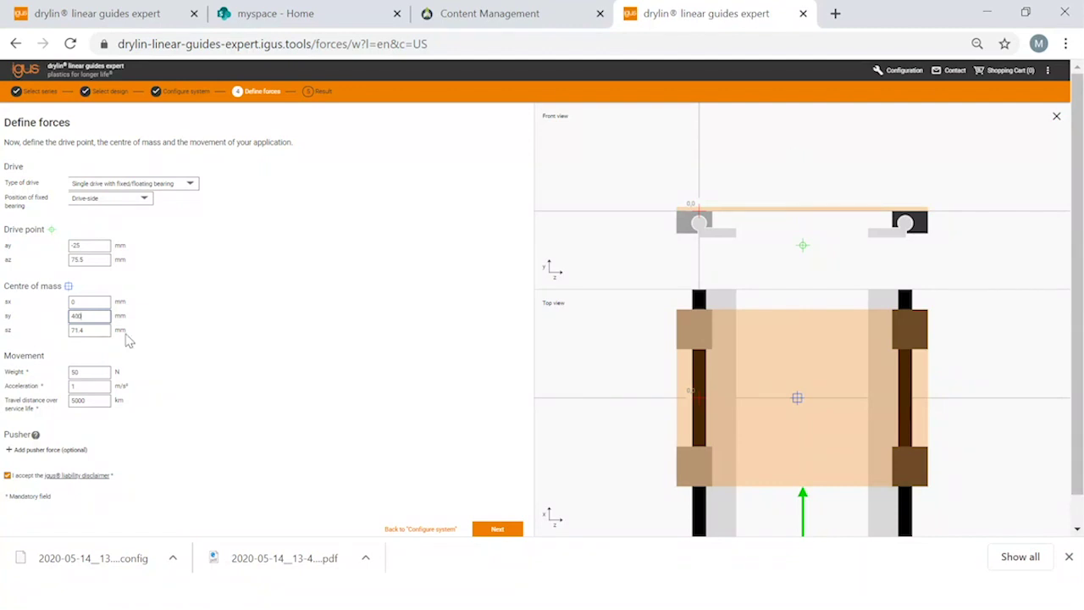
left_click(228, 374)
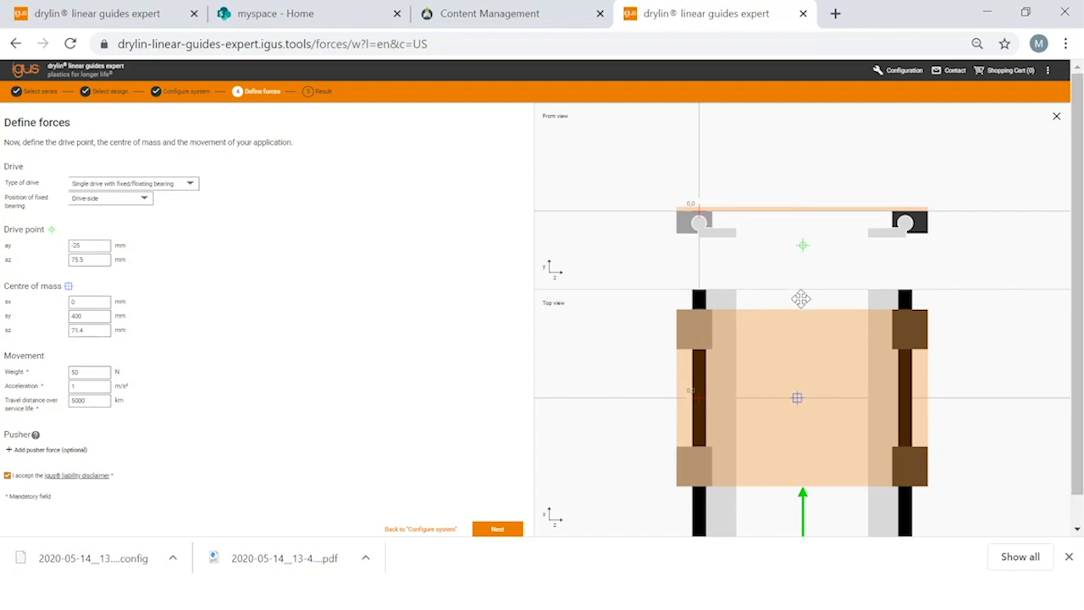
- Go to the Result page, which flags irregular movement, and open the running-characteristics suggestions
scroll(948, 283, "down", 5)
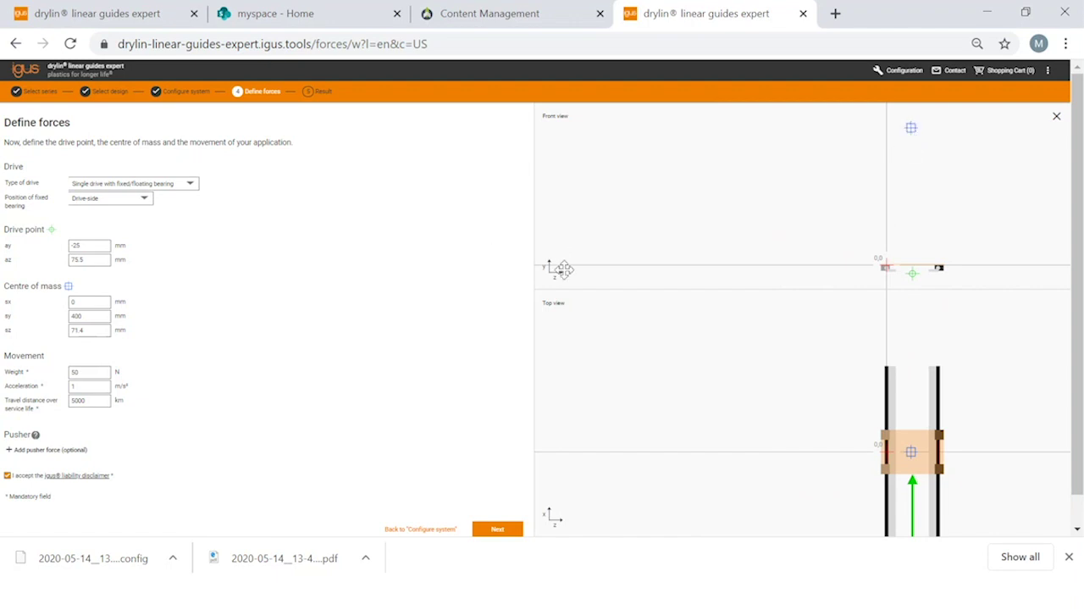
left_click(499, 531)
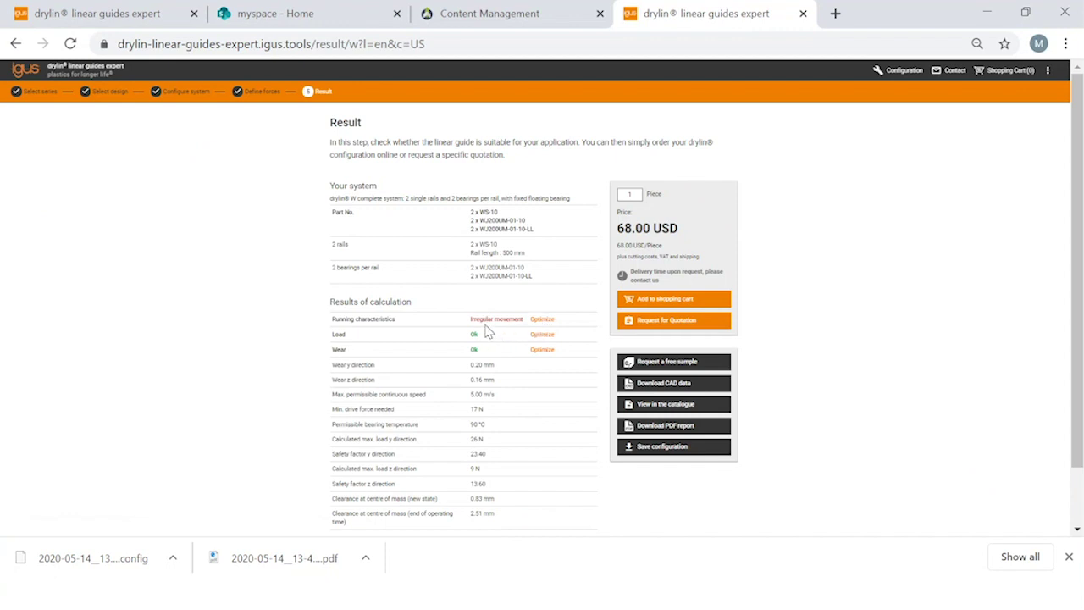
left_click(542, 319)
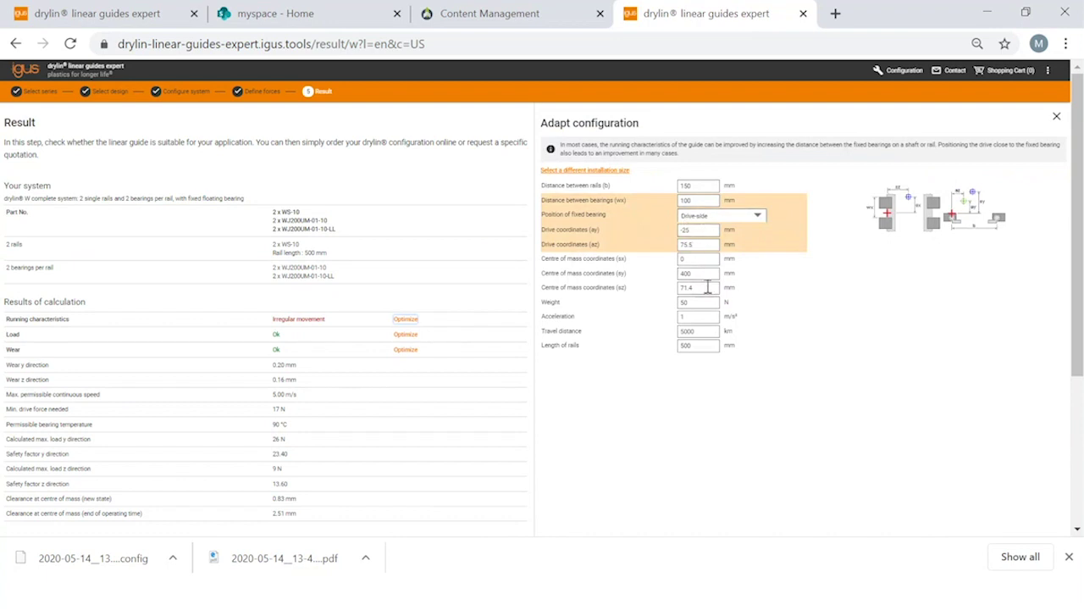
- Change the centre of mass sy from 400 to 100 and close the Adapt configuration panel
left_click_drag(709, 274, 679, 276)
type("100")
left_click(1056, 117)
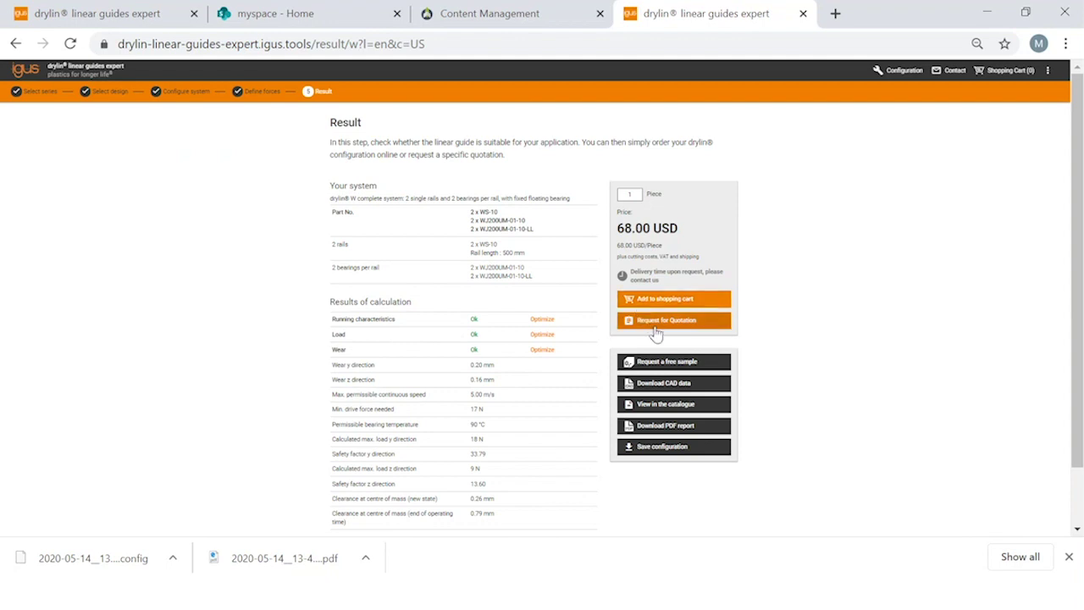
- Download the PDF report 2020-05-14__14-18--DryLin-Expert.pdf and open it
double_click(629, 195)
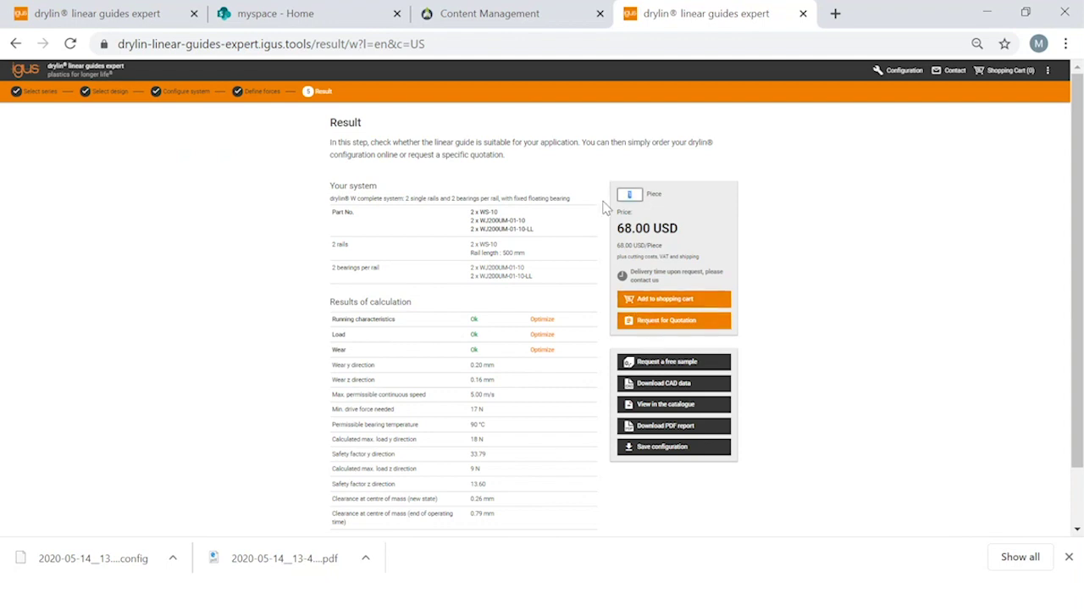
left_click(675, 431)
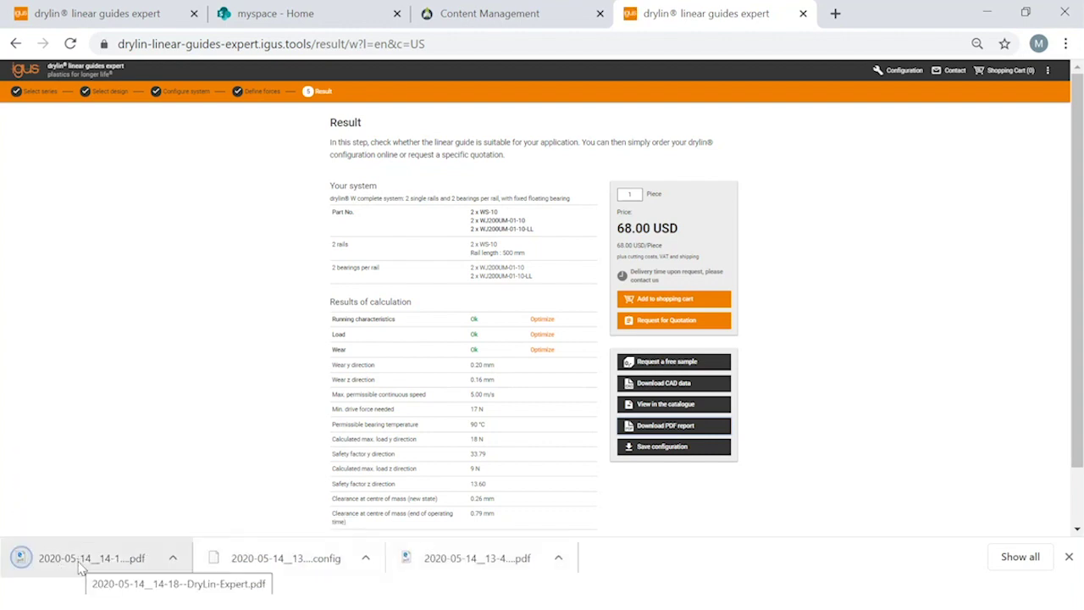
left_click(81, 558)
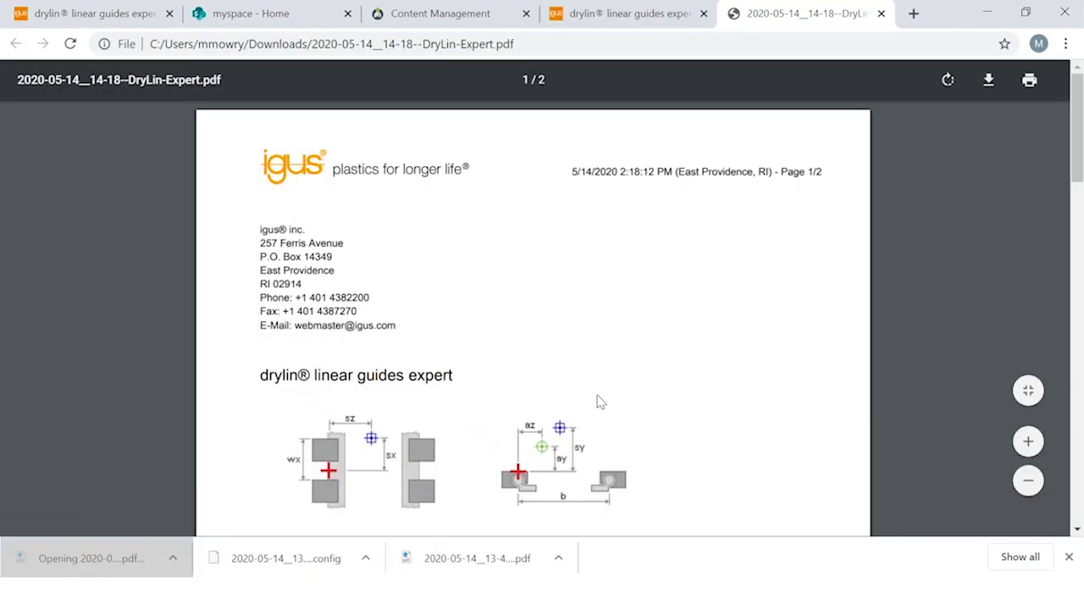
scroll(720, 431, "down", 3)
scroll(646, 339, "down", 1)
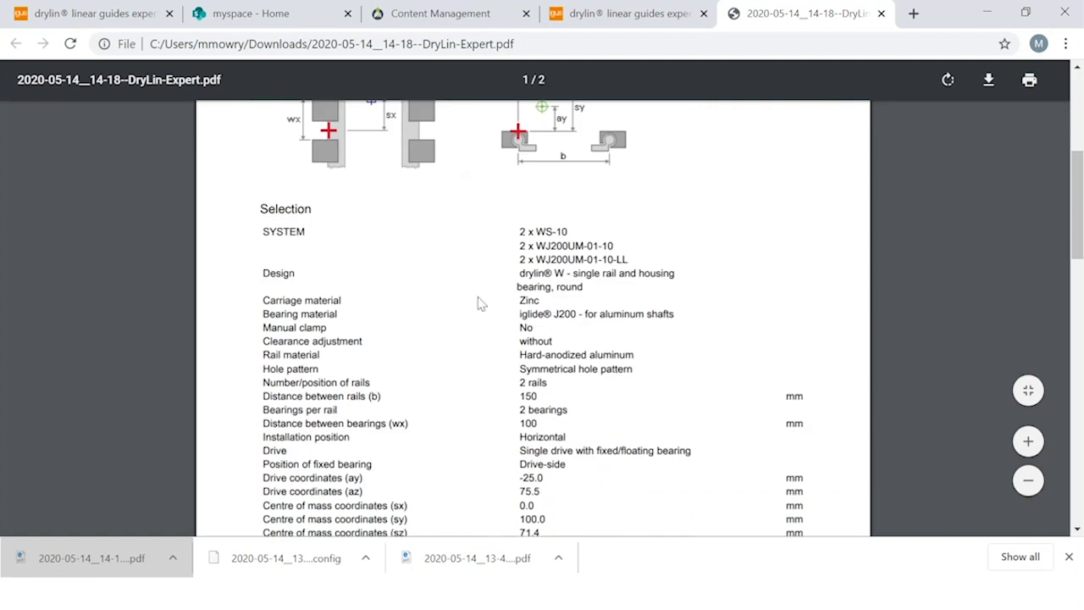
scroll(658, 399, "down", 1)
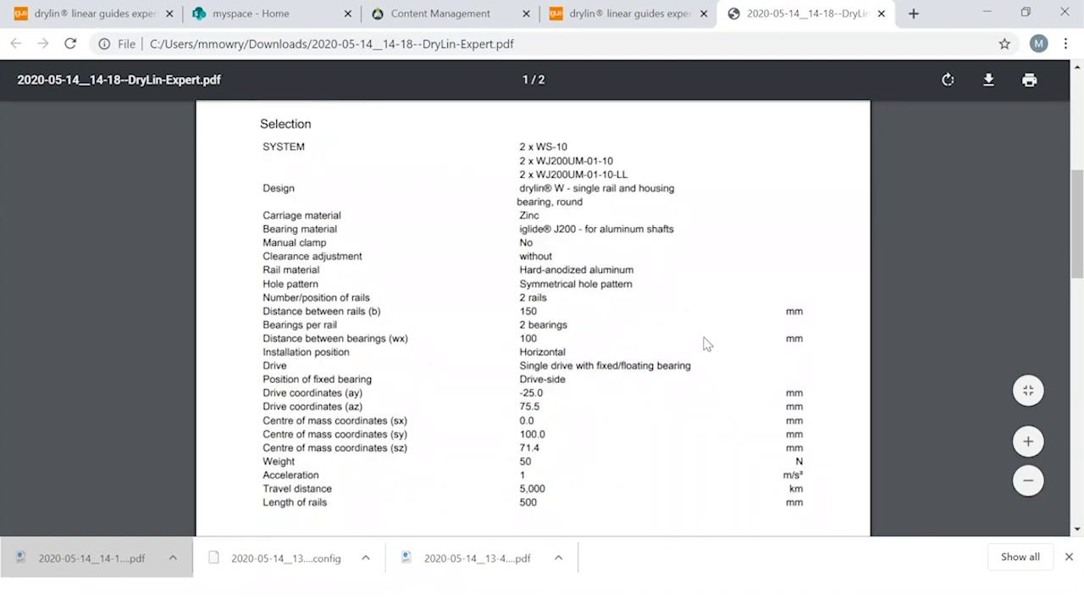
scroll(598, 332, "down", 4)
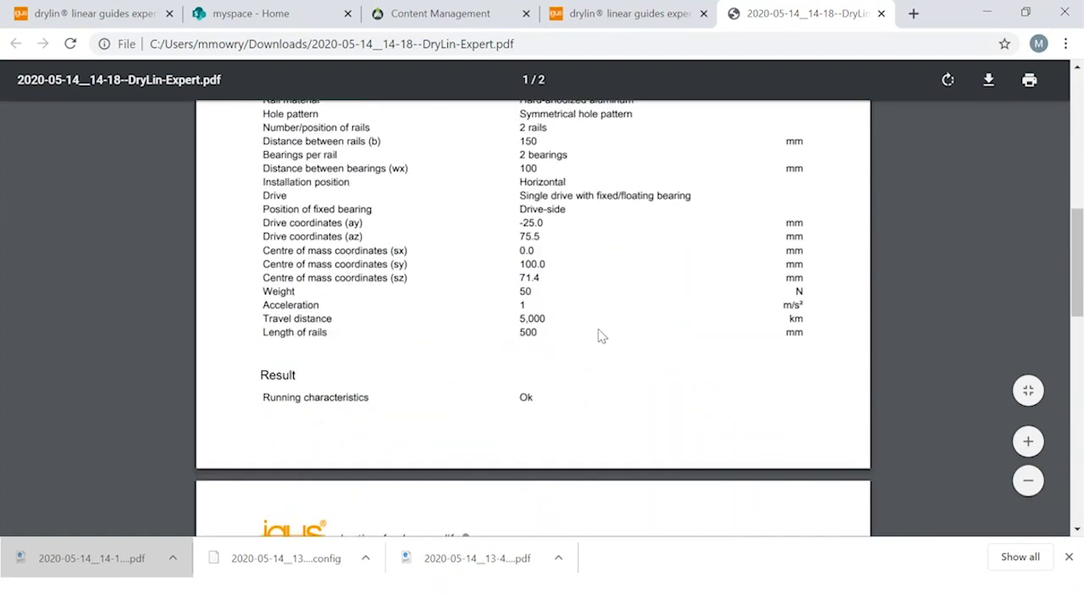
scroll(597, 337, "down", 3)
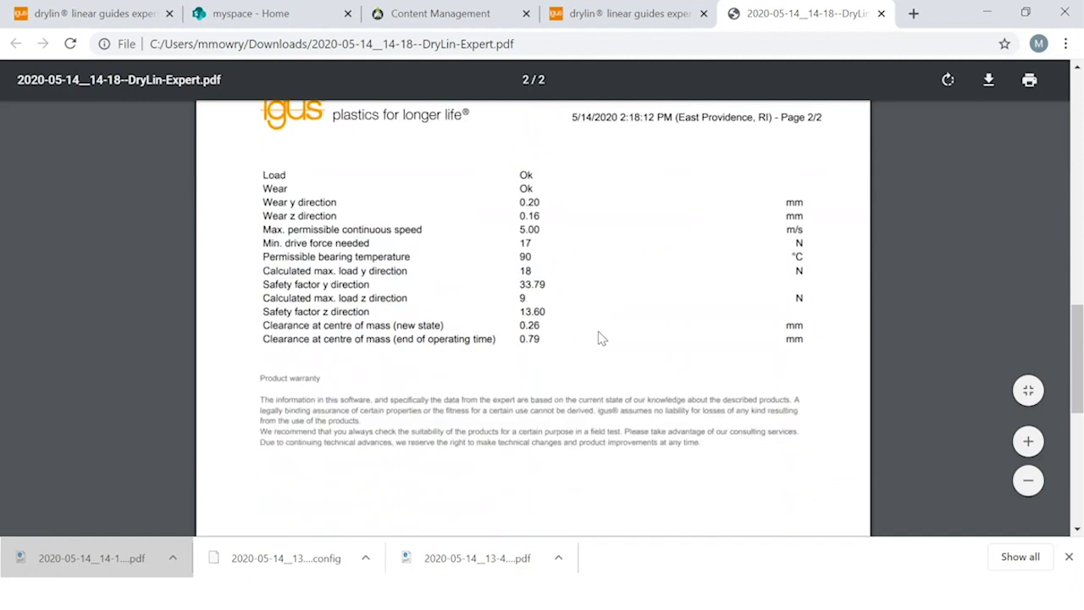
scroll(598, 337, "up", 1)
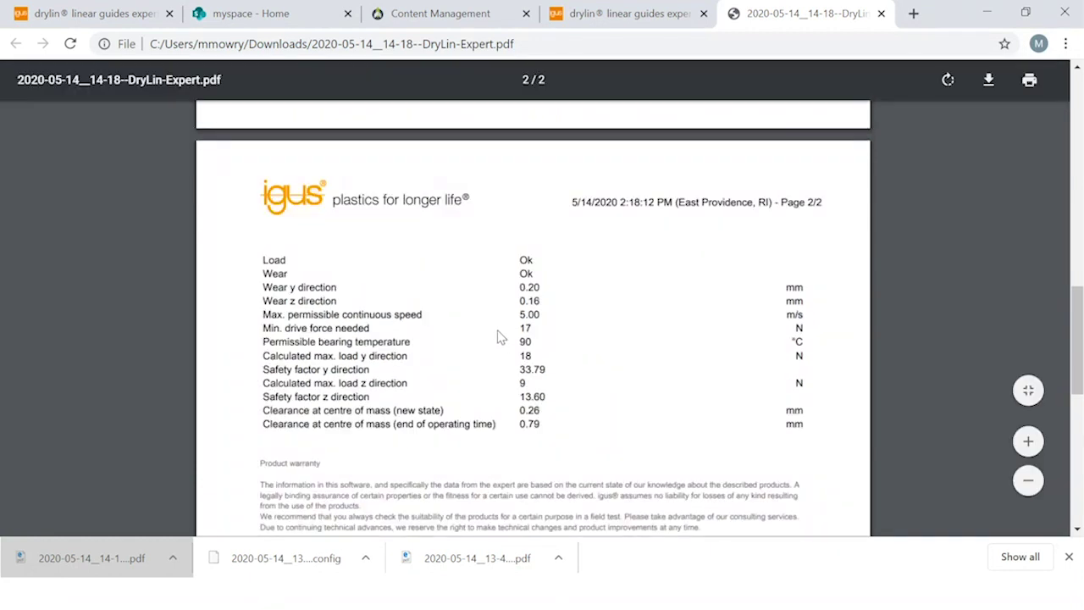
scroll(588, 365, "up", 10)
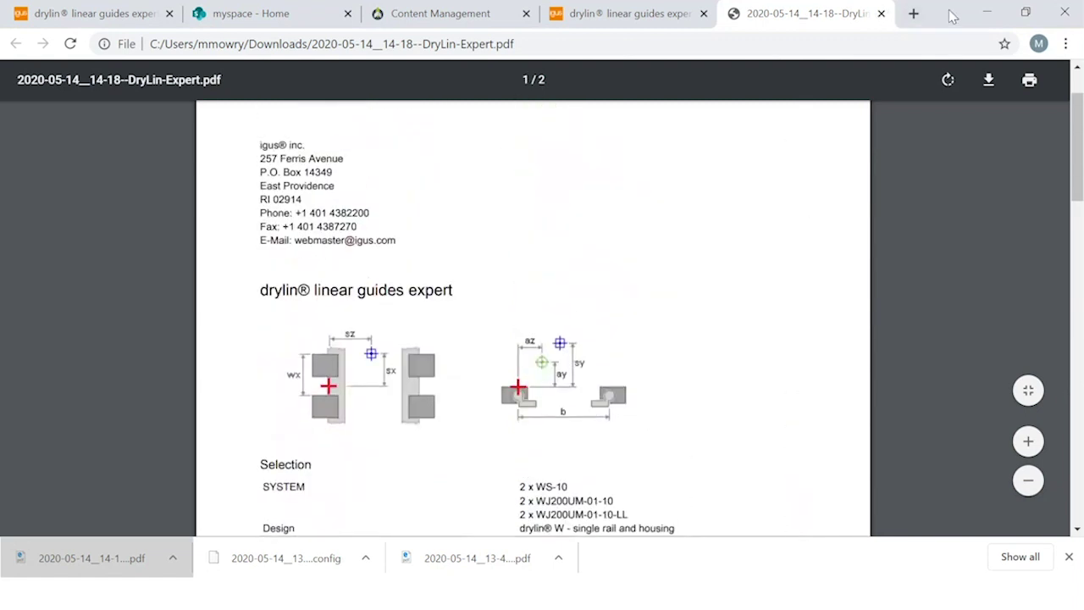
left_click(880, 14)
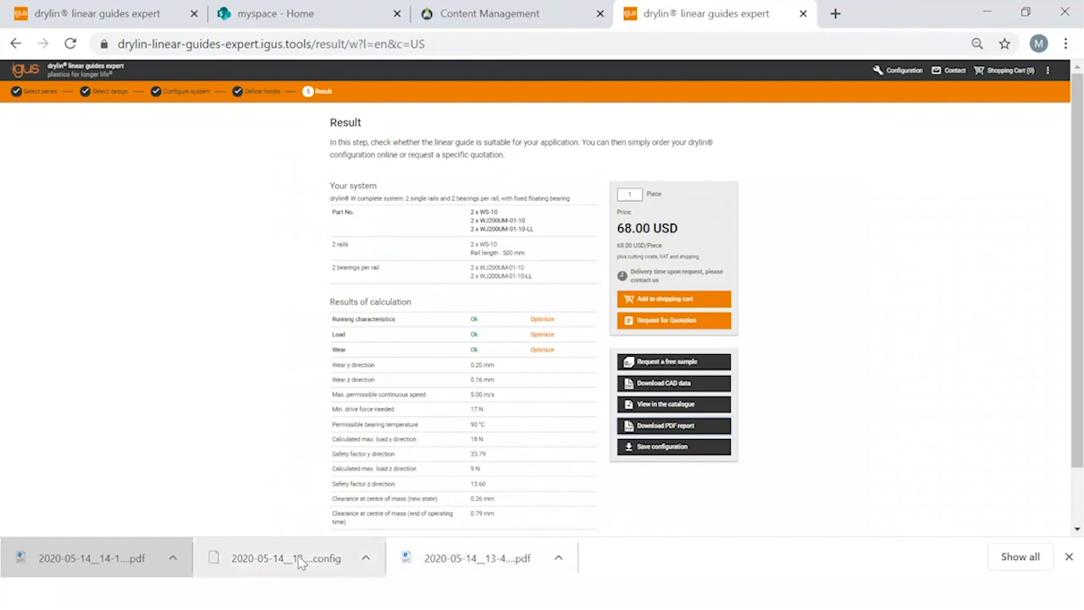
- Save the configuration as a .config download and dismiss the Windows open-with prompt
left_click(896, 71)
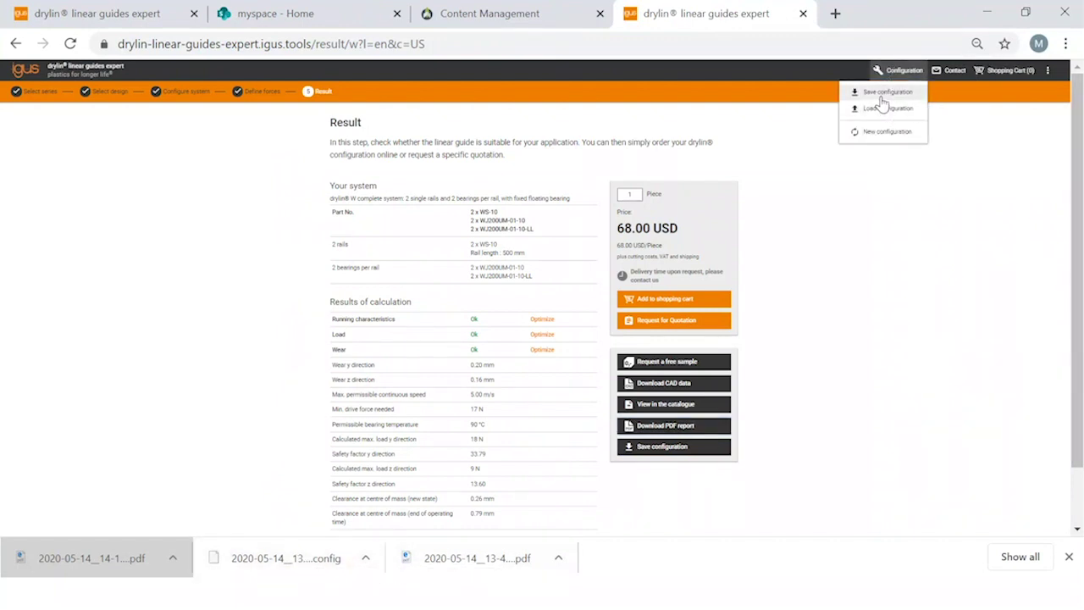
left_click(883, 95)
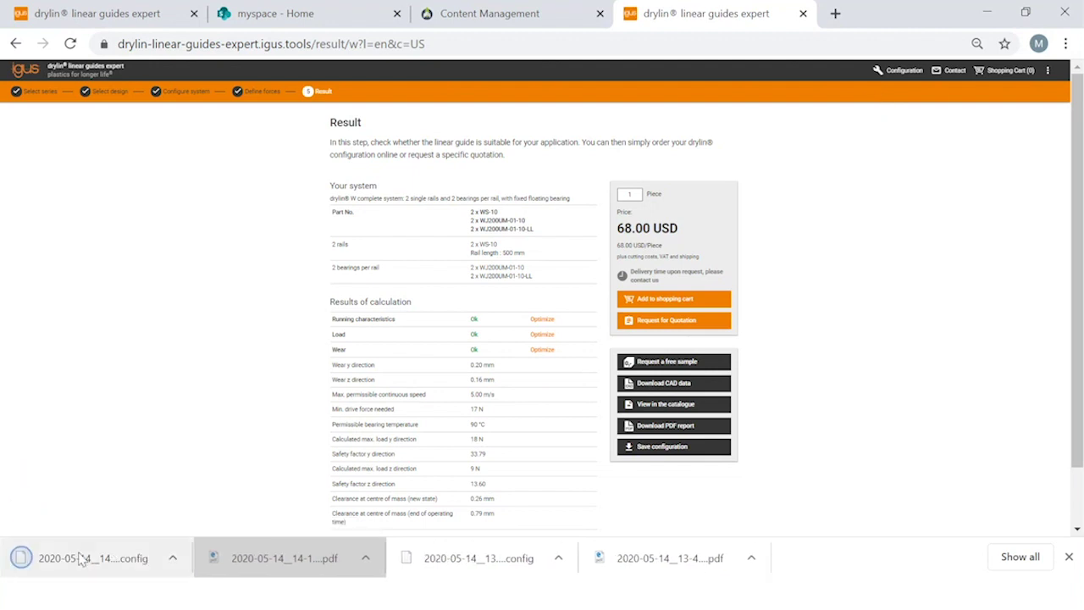
left_click(99, 558)
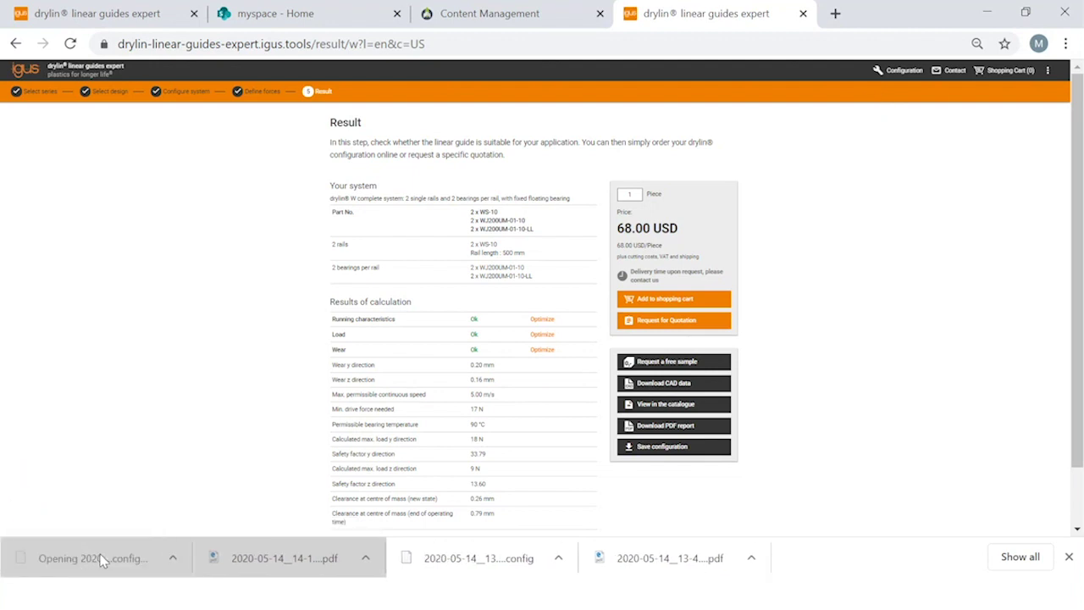
left_click(149, 563)
- Reopen the Configuration menu and close it without choosing an option
left_click(883, 75)
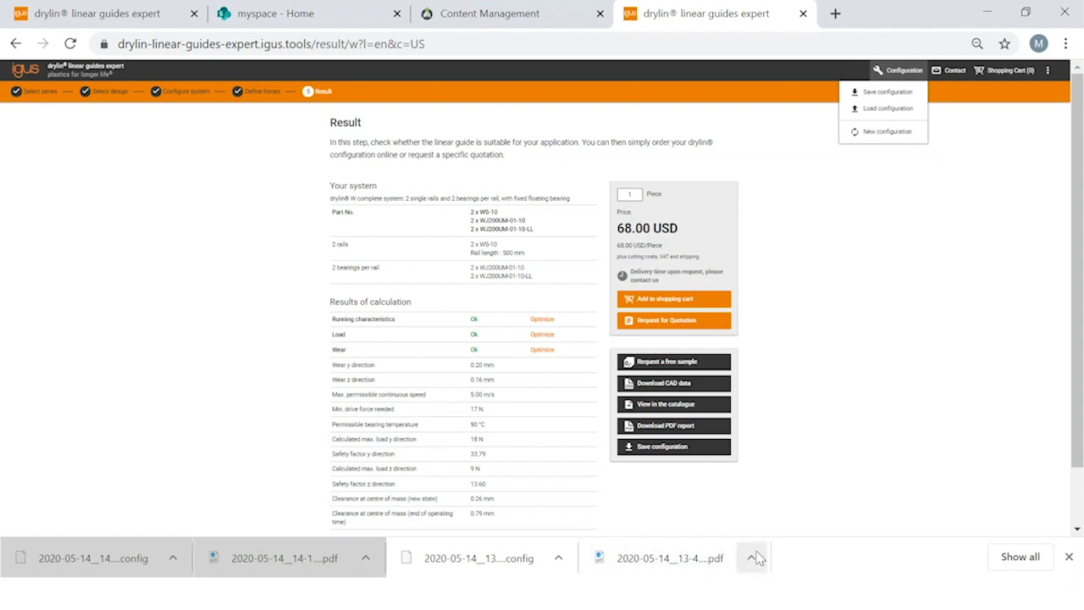
left_click(821, 423)
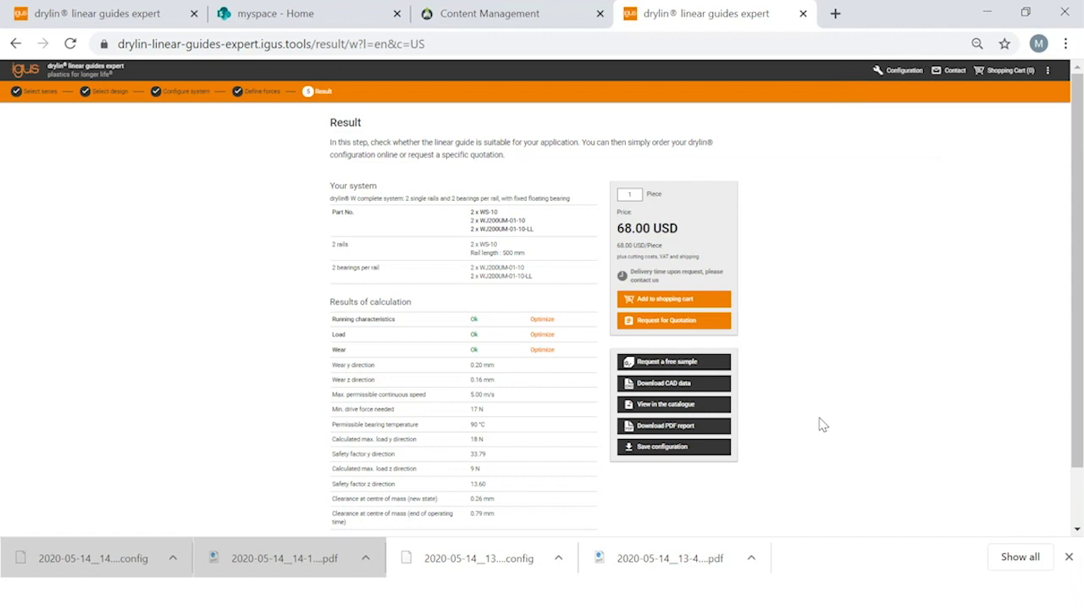
scroll(818, 423, "down", 5)
scroll(818, 424, "up", 5)
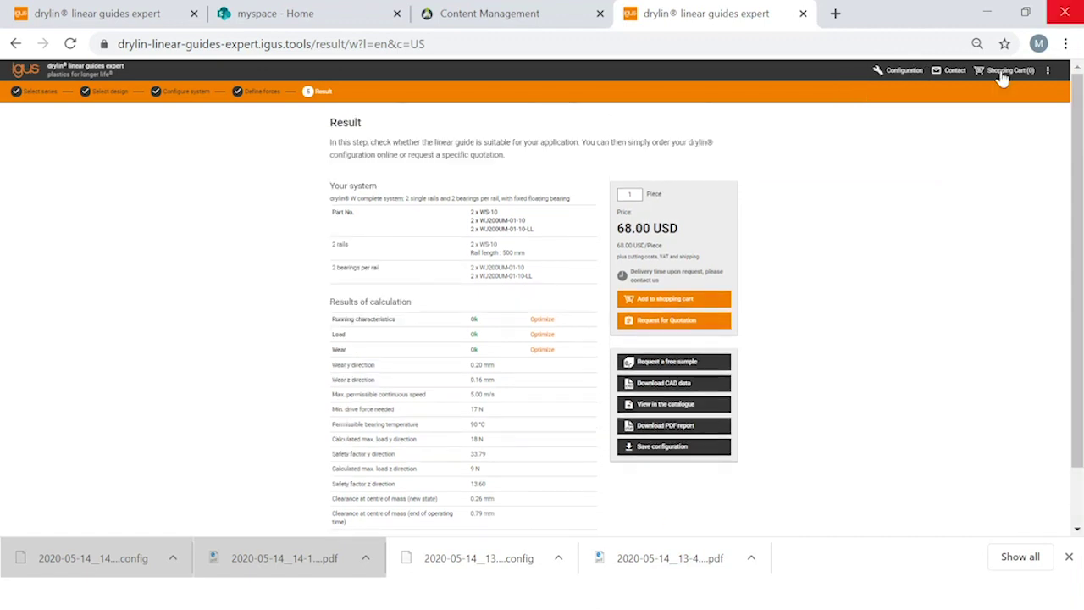
- Minimize the browser to reveal the igus webinar slide in PowerPoint
left_click(987, 12)
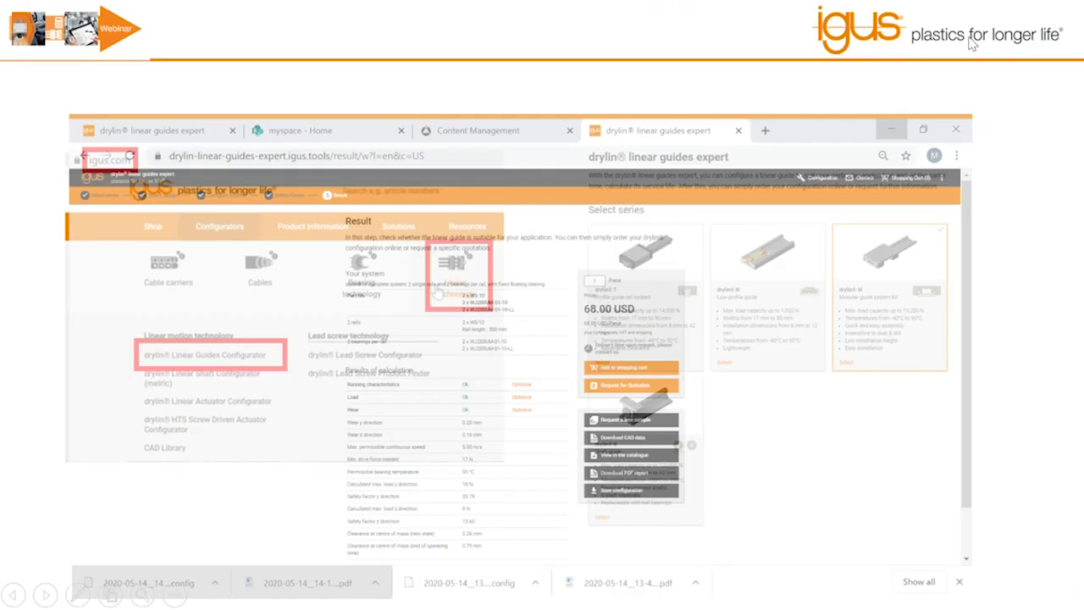